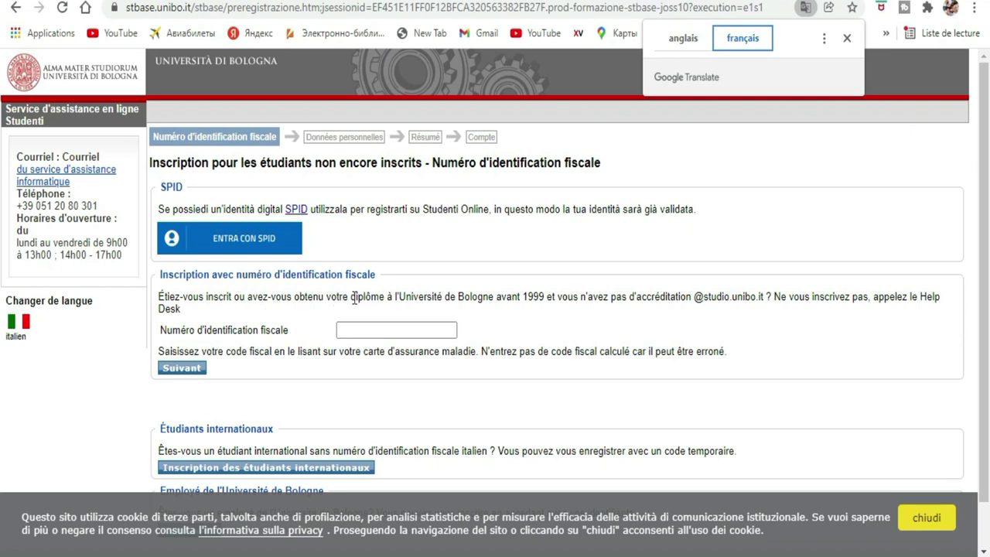
Start the registration for international students without an Italian tax ID and look over the personal data form
scroll(353, 299, down, 1)
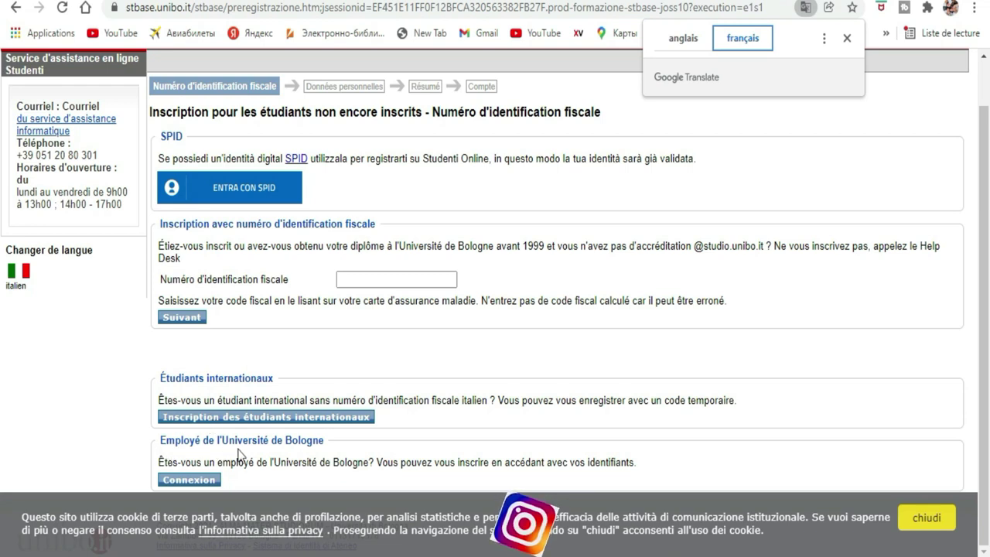
click(214, 418)
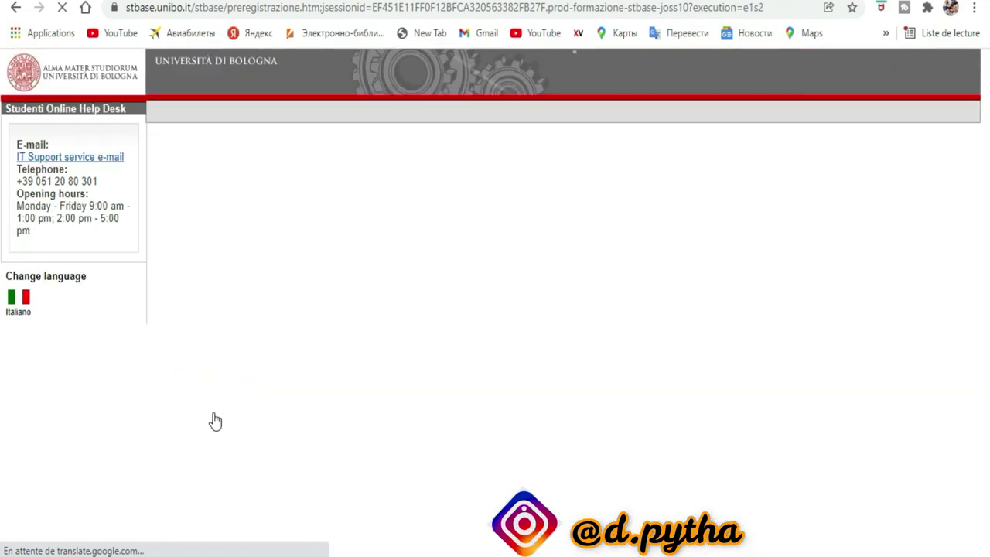
scroll(711, 283, down, 5)
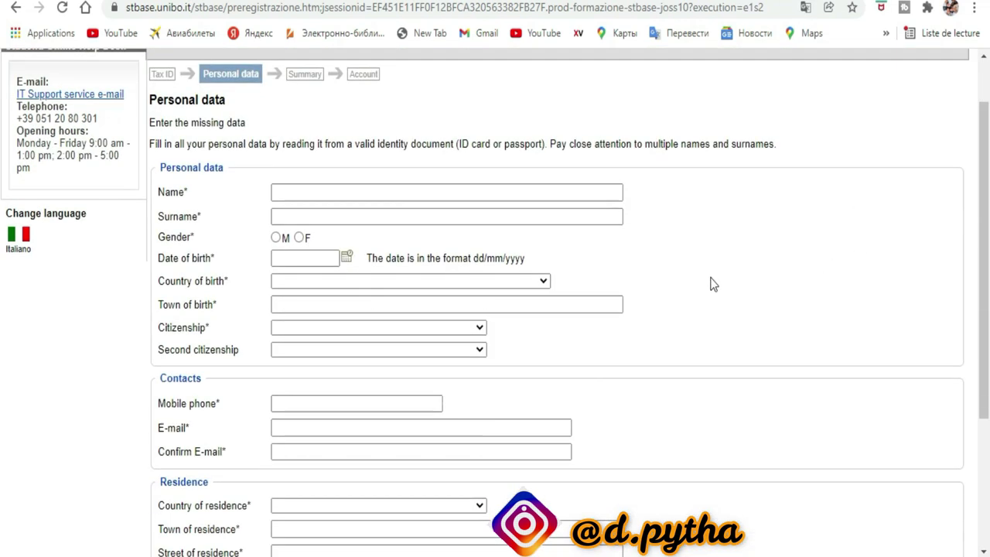
scroll(711, 280, up, 5)
scroll(713, 267, down, 1)
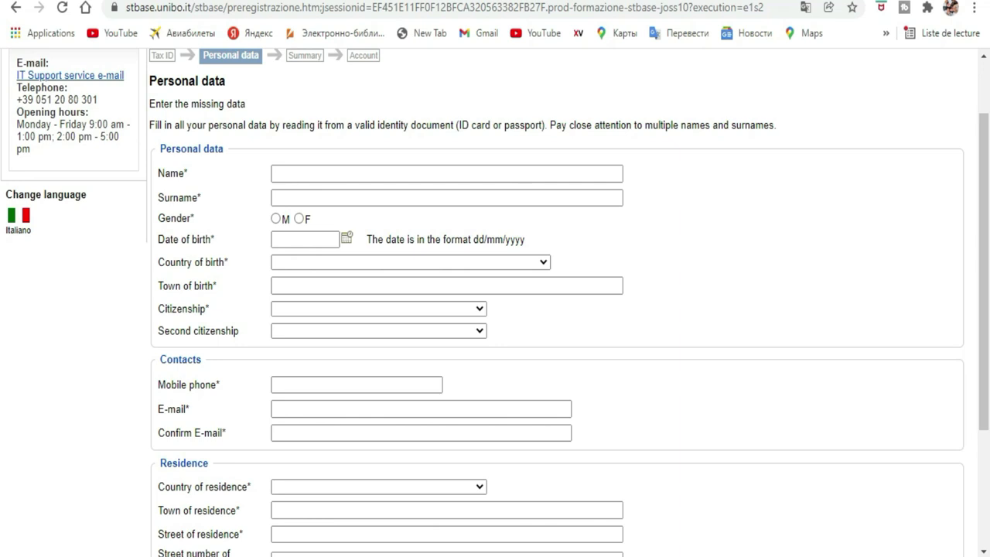
Open the on-screen keyboard beside the form, switch the input language to English (United States) and turn off Caps Lock
key(ctrl+super+o)
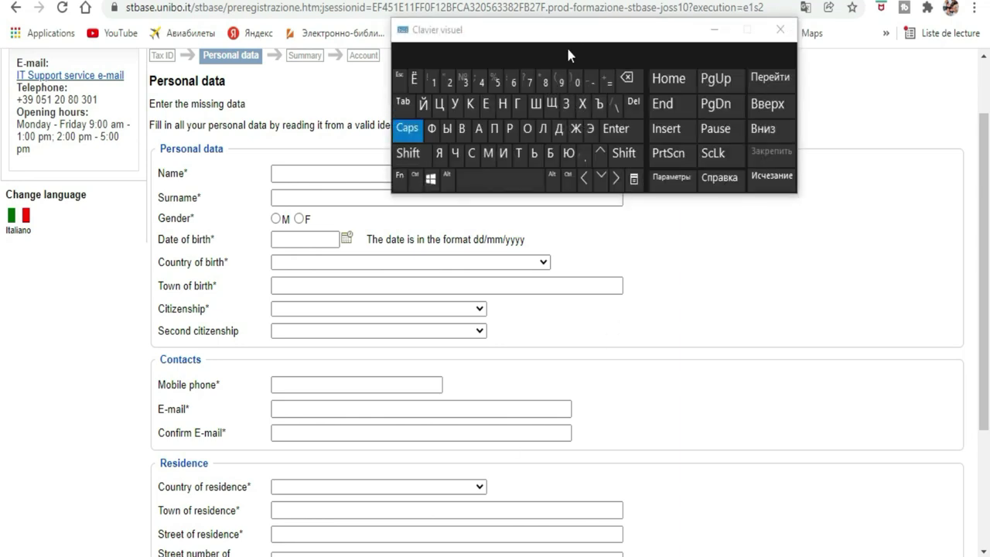
drag(568, 44, 759, 223)
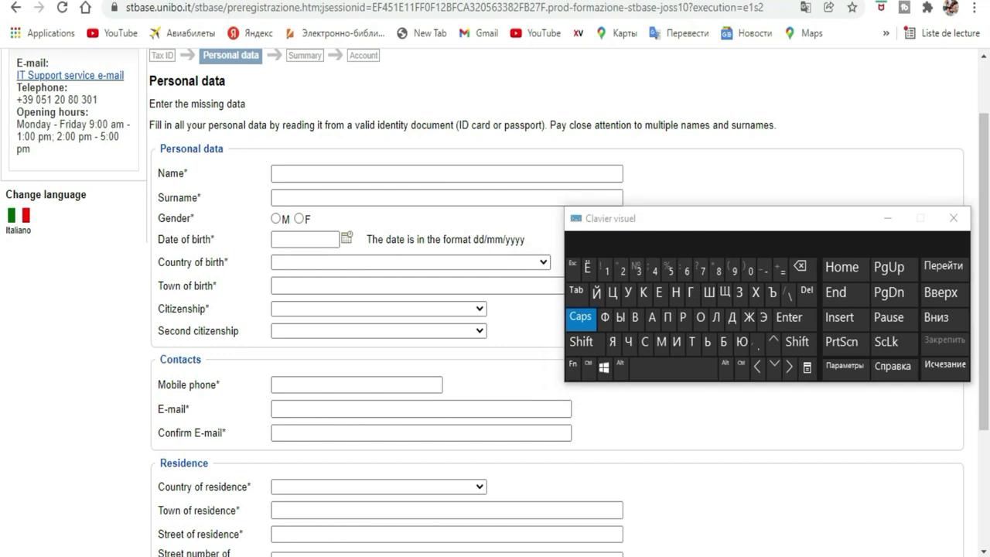
key(super+space)
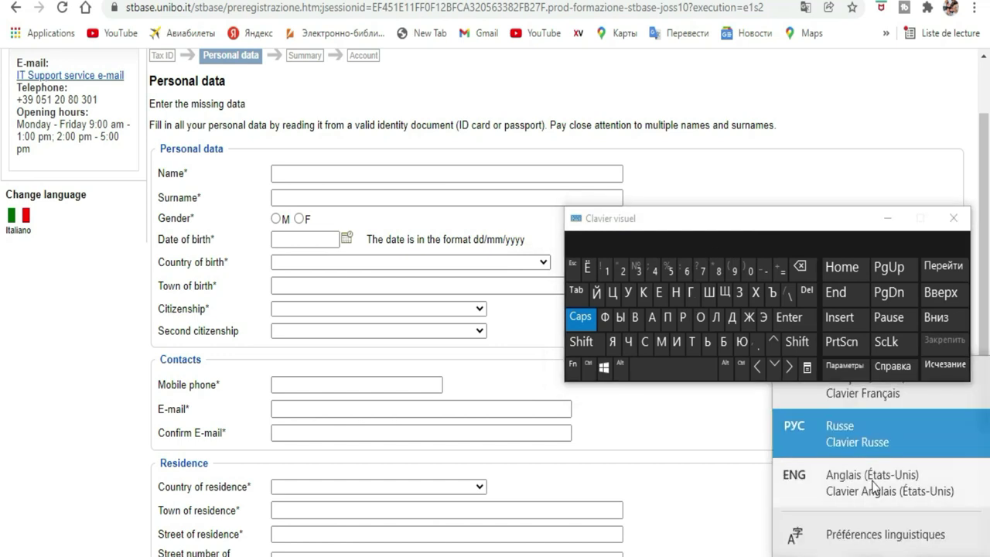
click(861, 479)
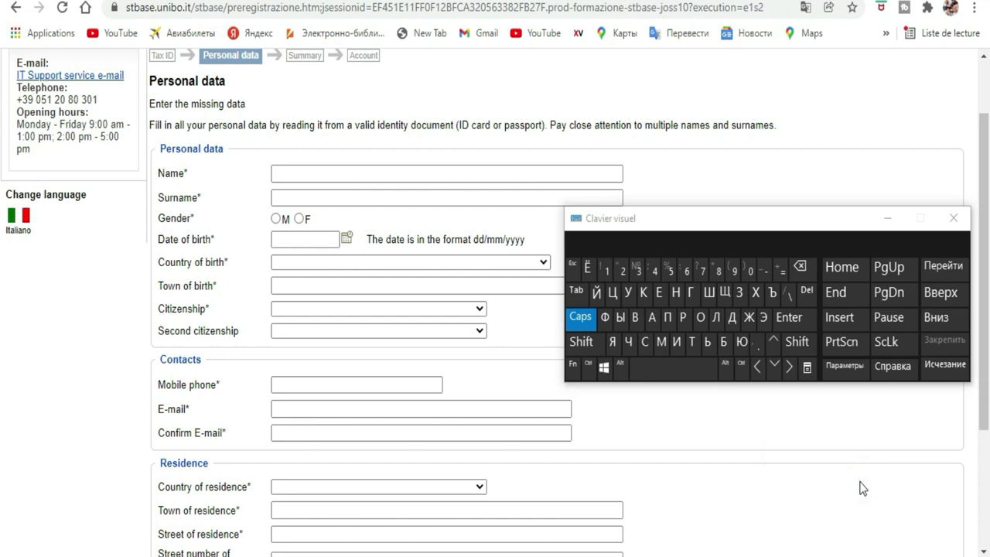
click(579, 318)
drag(676, 221, 705, 197)
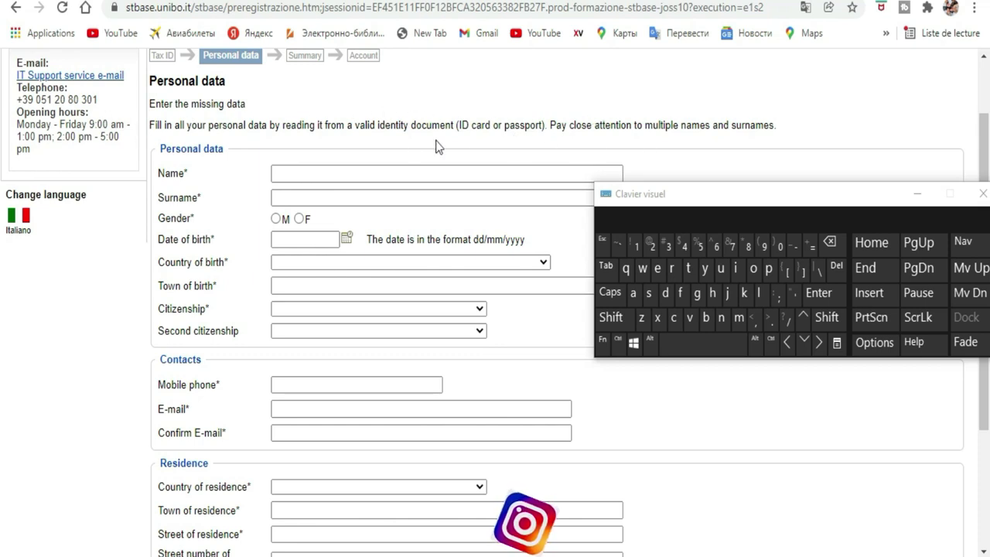
Enter the applicant's first name in the Name field using the on-screen keyboard
click(383, 171)
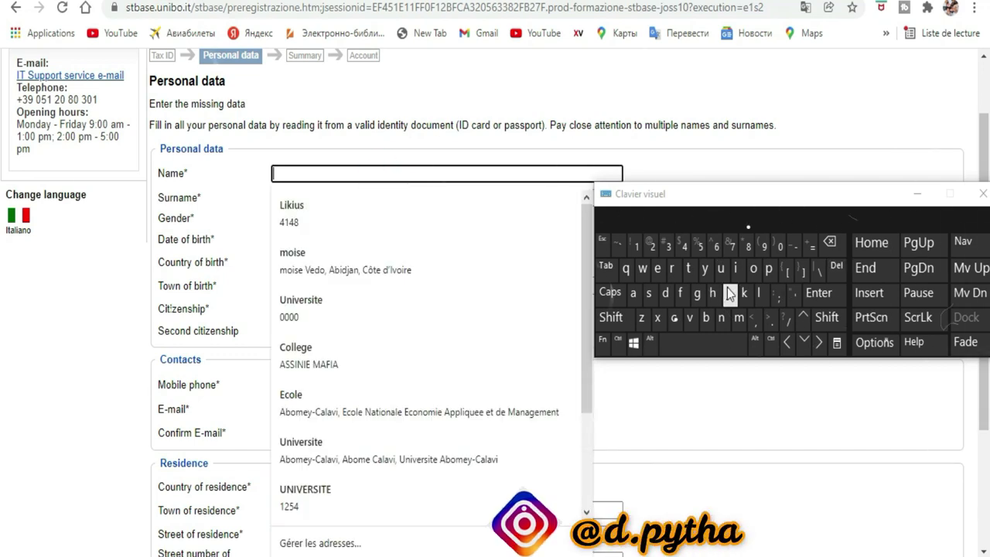
click(761, 293)
click(735, 268)
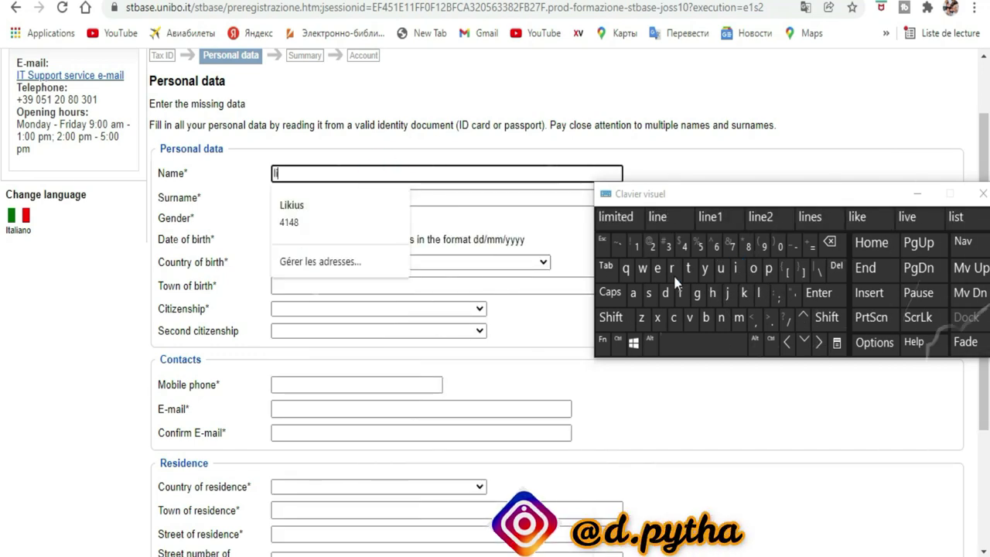
click(647, 293)
click(721, 268)
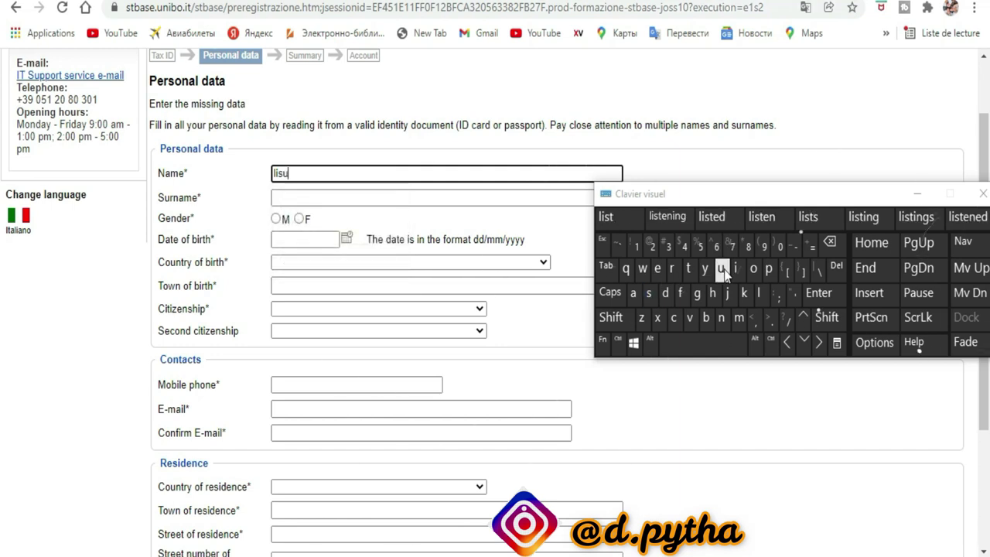
click(648, 293)
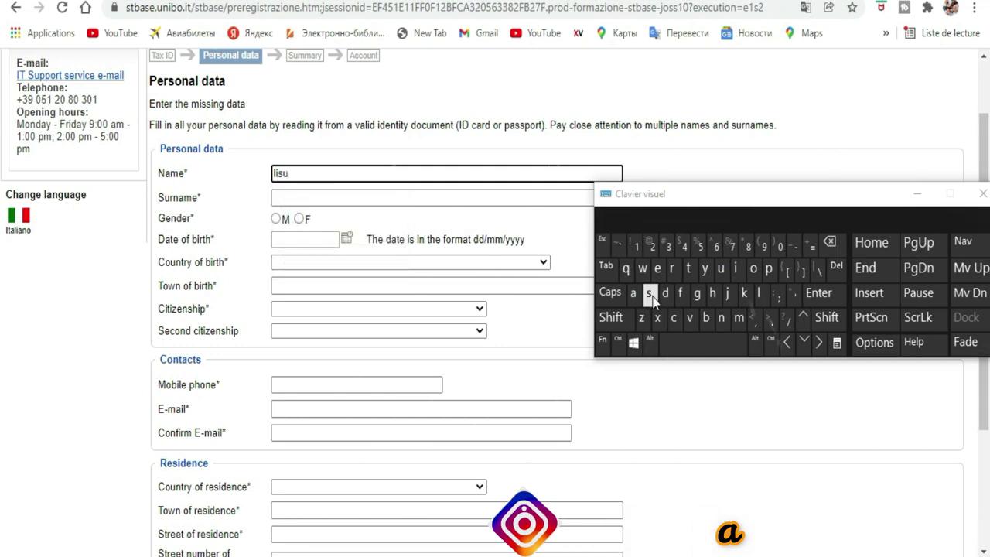
Enter the applicant's surname in the Surname field using the on-screen keyboard
click(379, 199)
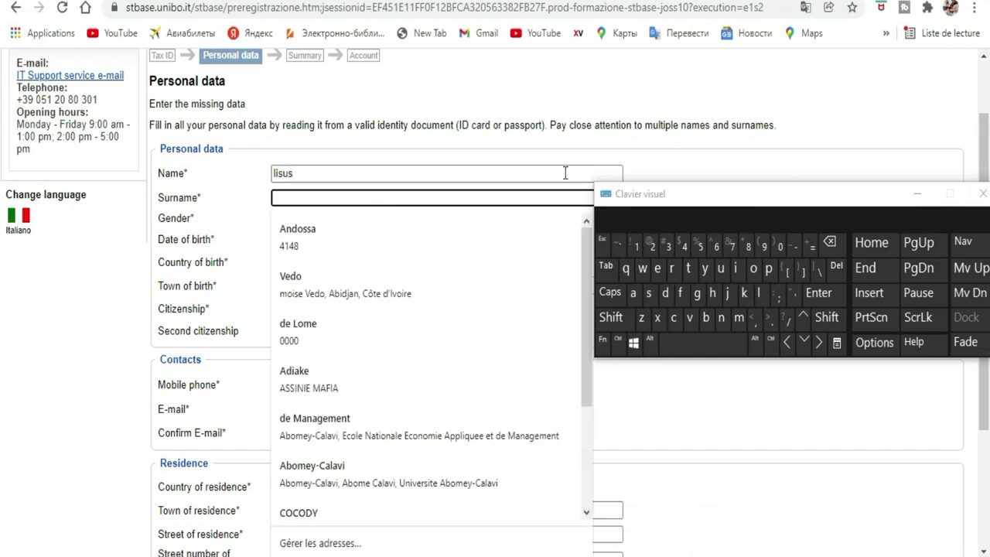
click(729, 293)
click(734, 269)
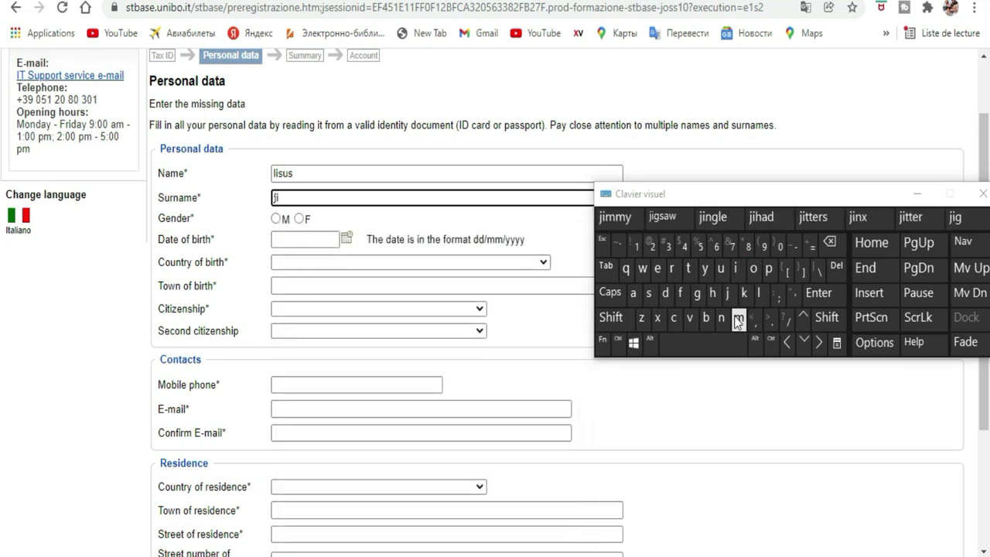
click(738, 319)
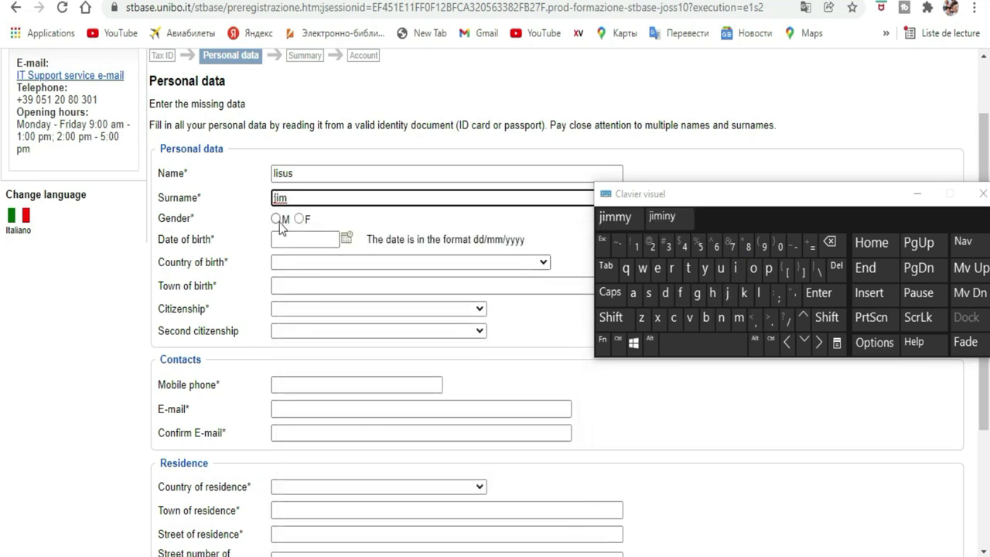
Set the gender to M and pick the applicant's date of birth from the calendar
click(279, 221)
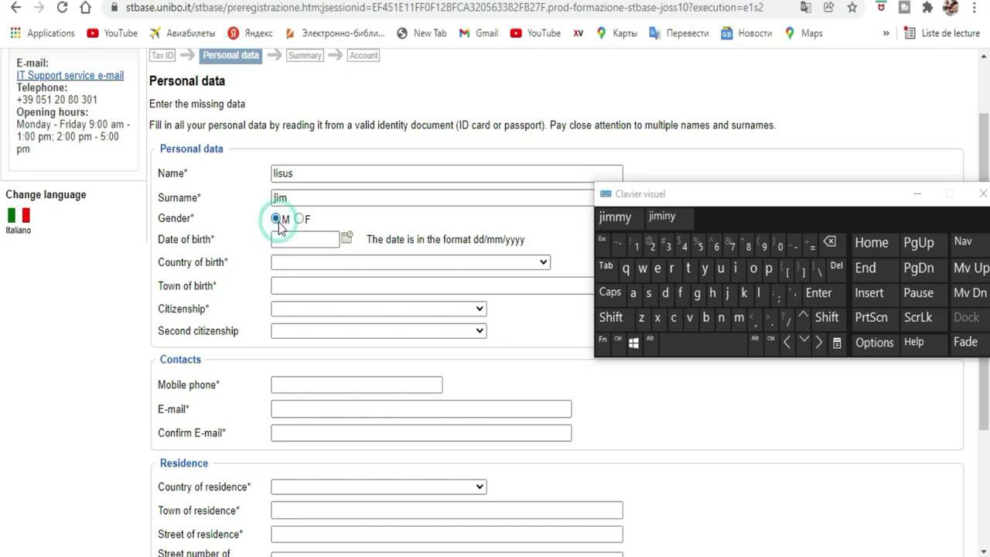
click(344, 241)
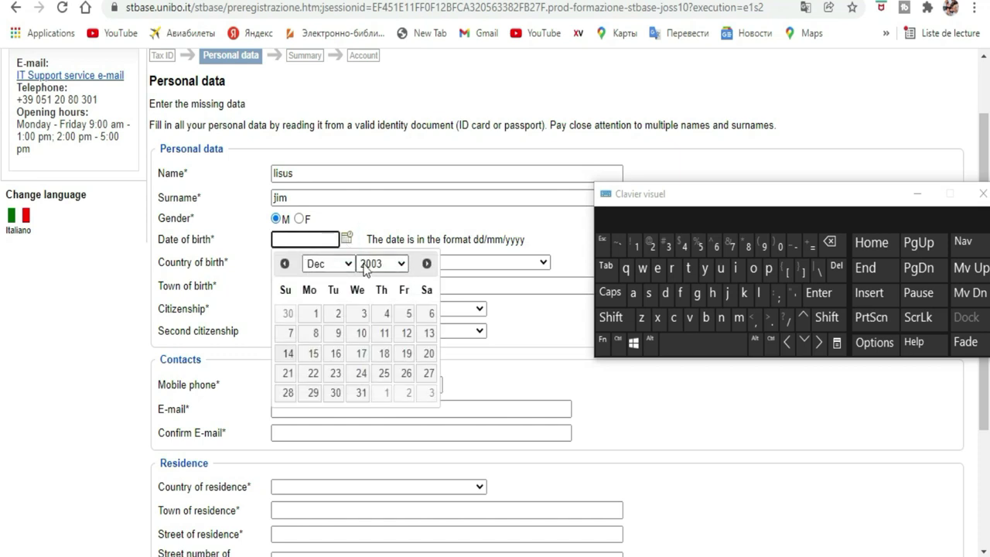
click(363, 313)
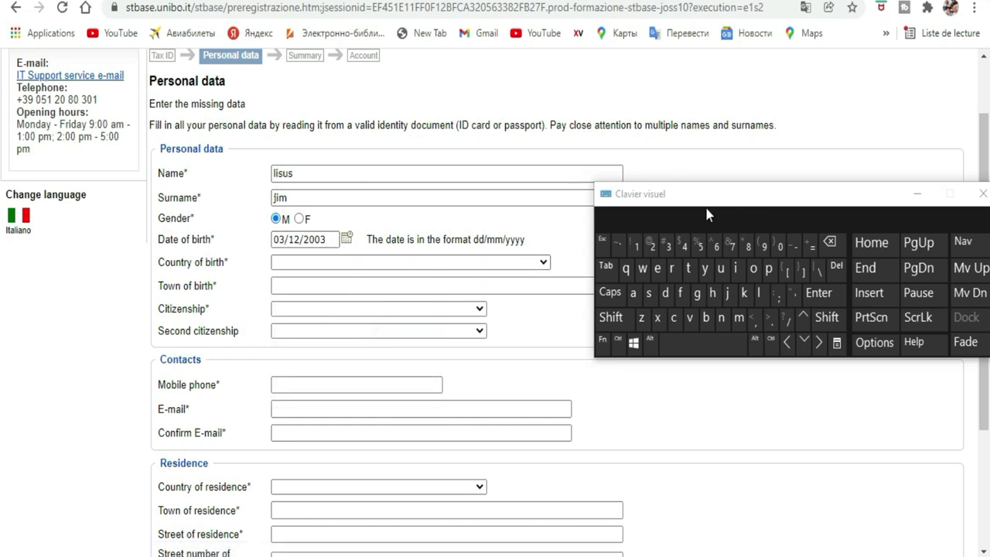
Set the country of birth to Ivory Coast
click(543, 262)
scroll(422, 333, down, 10)
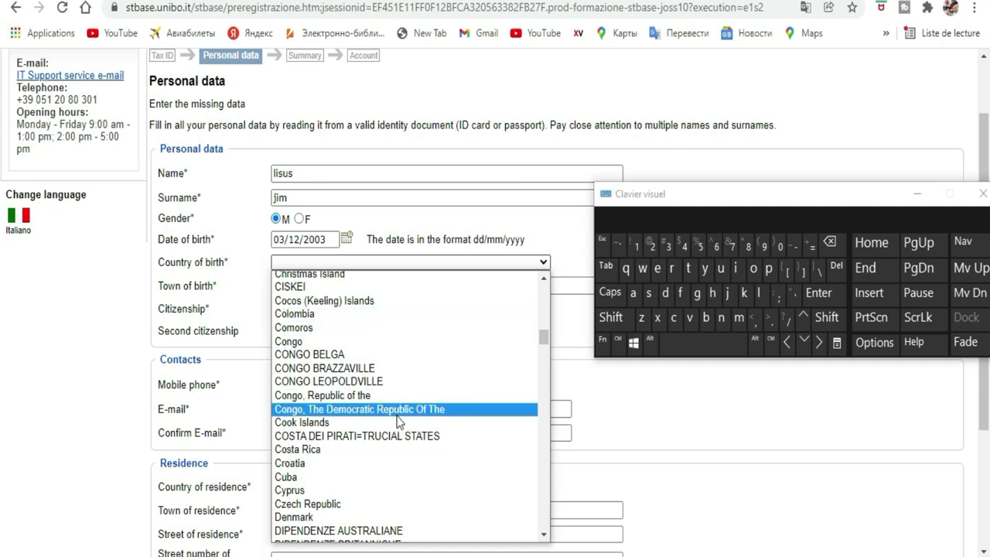
scroll(395, 427, down, 5)
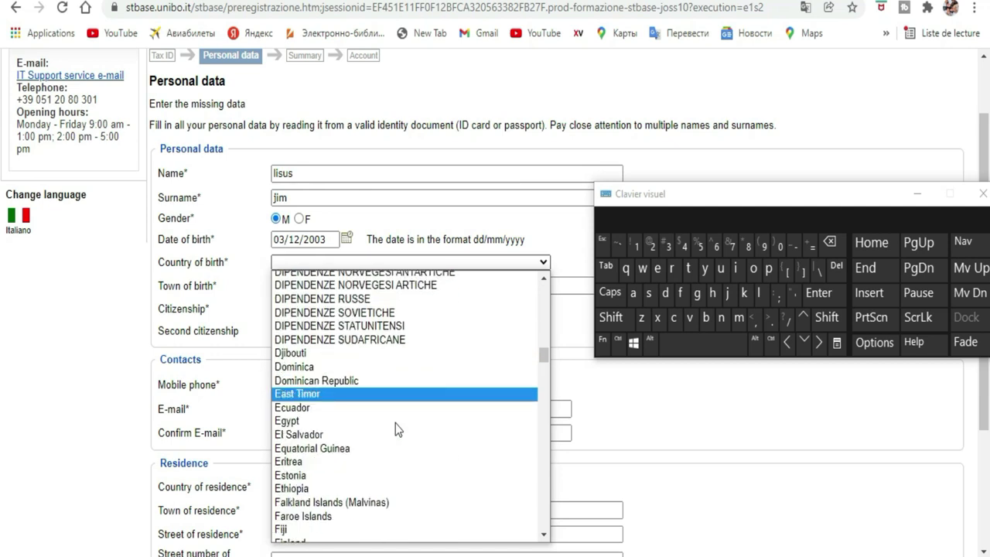
scroll(395, 366, down, 5)
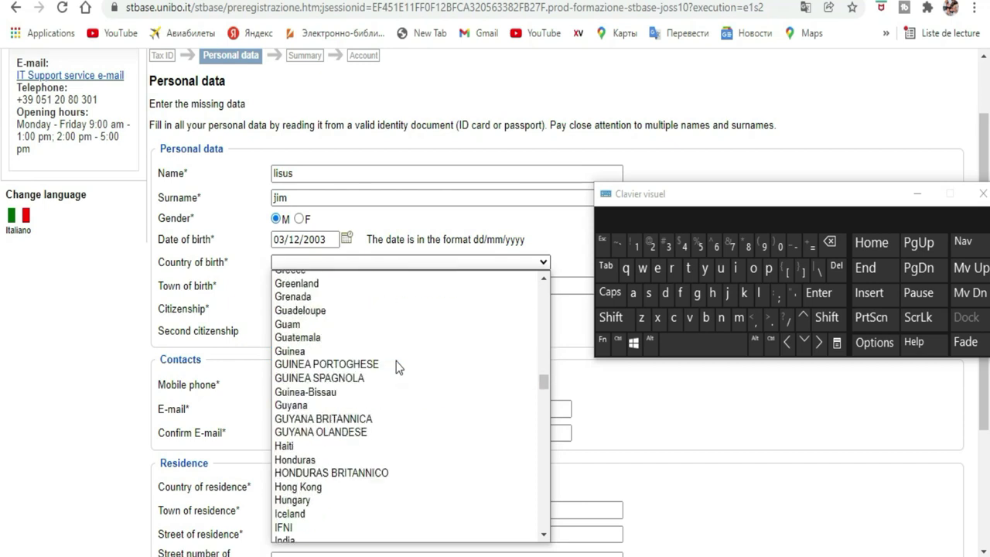
scroll(397, 367, down, 5)
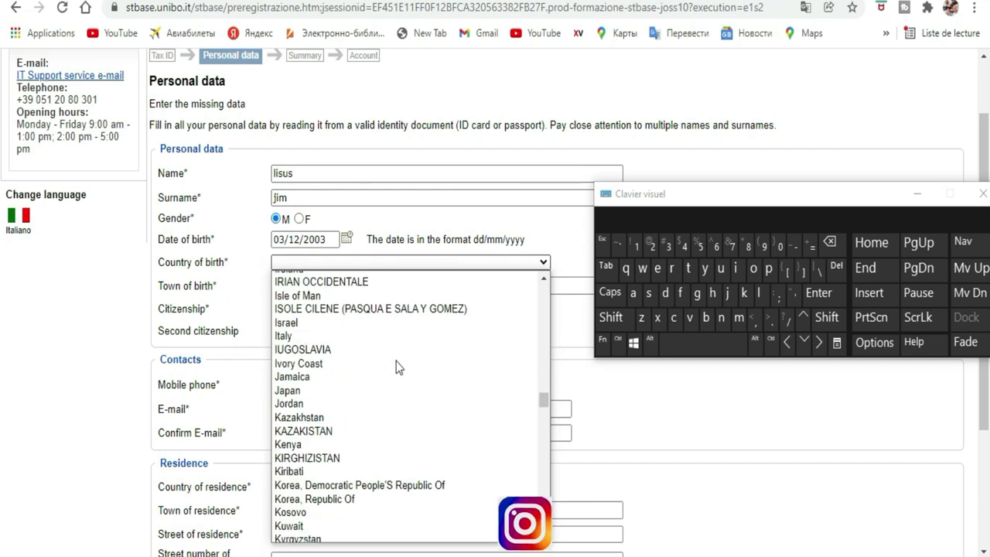
click(309, 367)
Move the on-screen keyboard clear of the form fields and enter Abidjan as the town of birth
scroll(245, 313, up, 2)
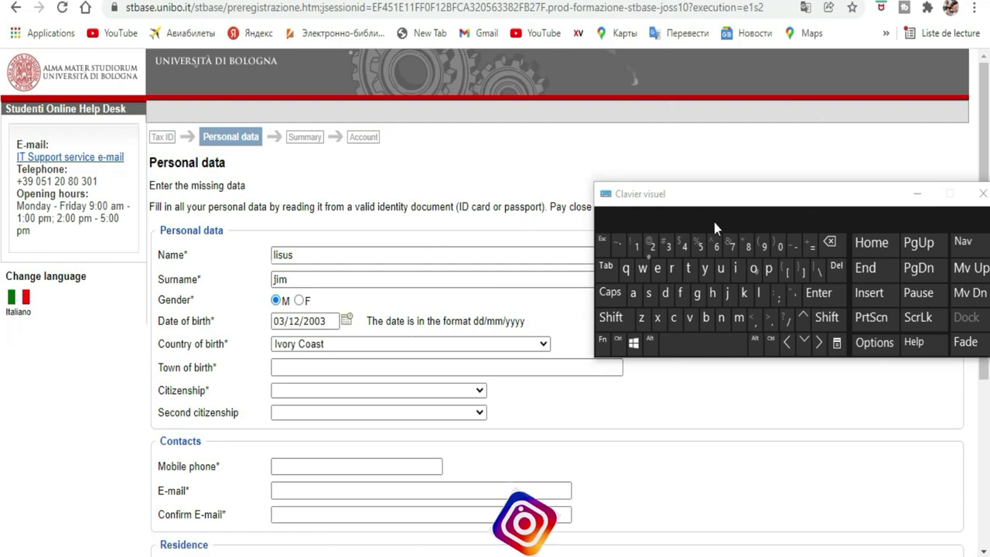
drag(742, 195, 790, 70)
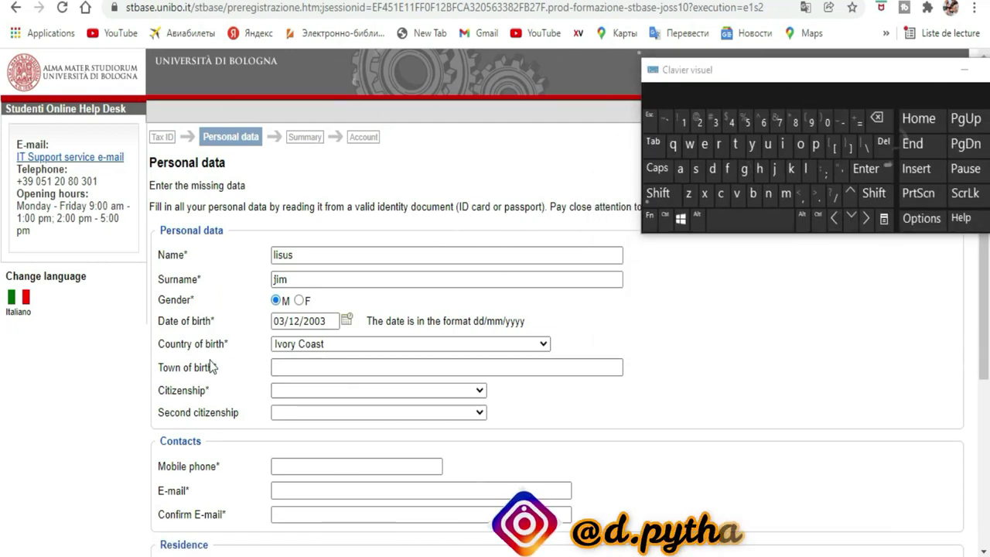
click(314, 368)
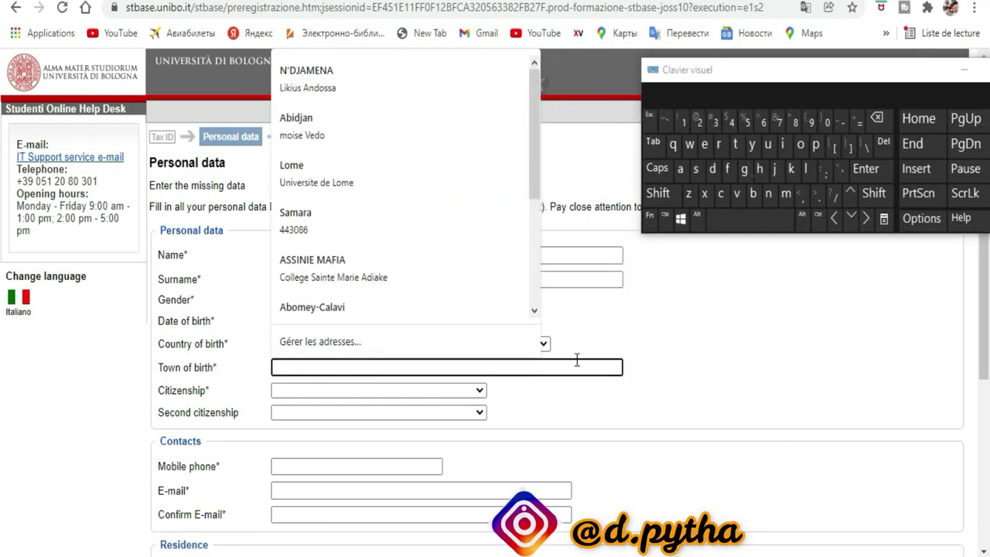
click(658, 194)
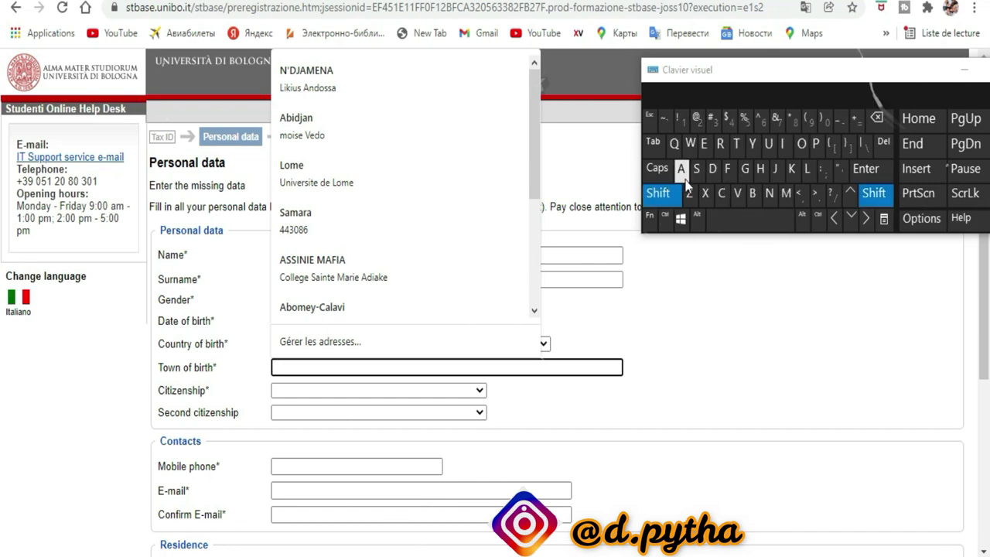
click(685, 180)
click(753, 194)
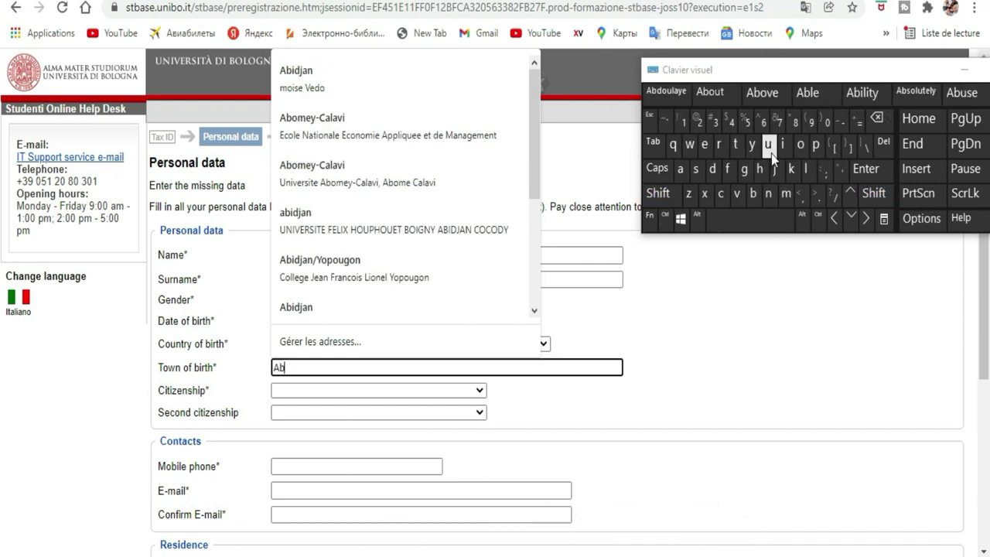
click(783, 145)
click(717, 171)
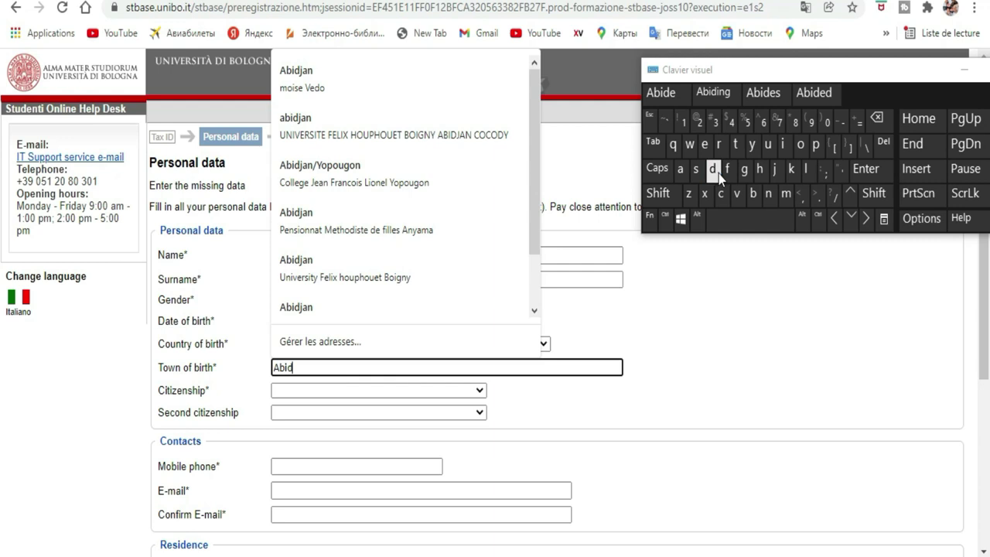
click(774, 170)
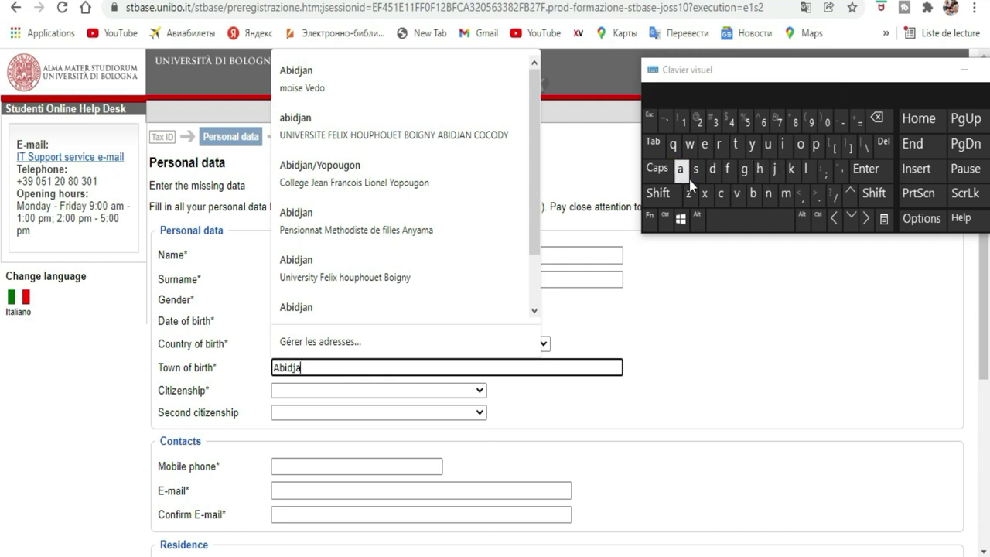
click(769, 195)
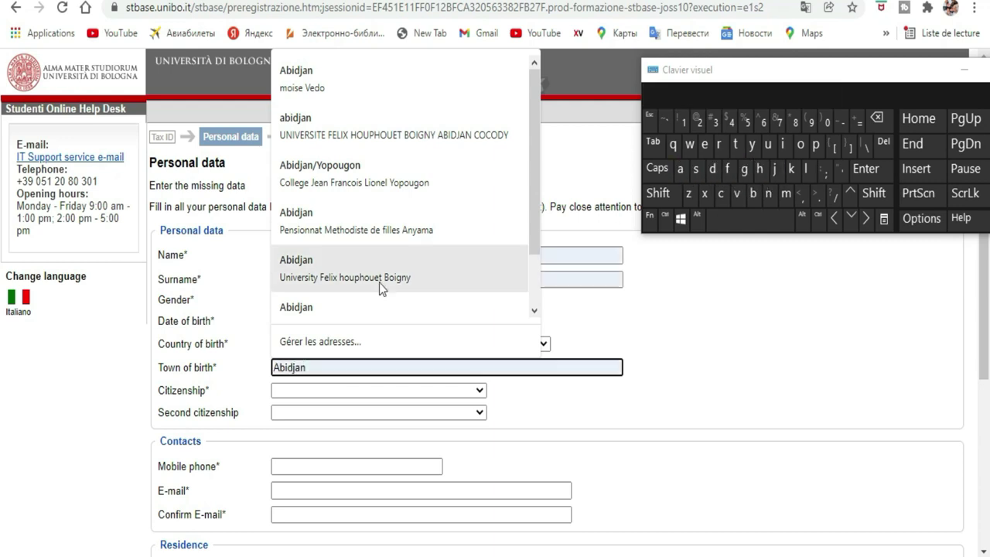
Set the citizenship to Ivory Coast
click(410, 392)
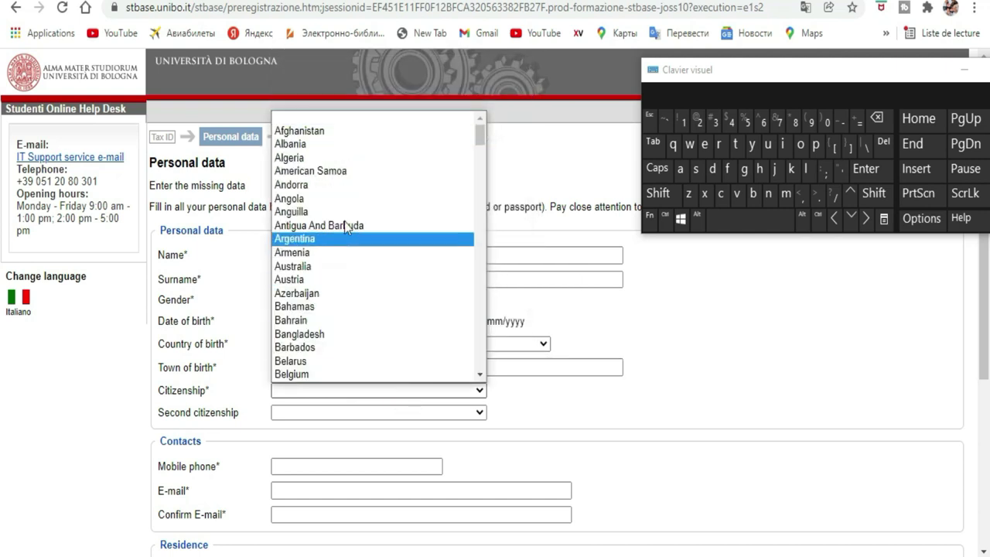
scroll(353, 208, down, 8)
scroll(353, 208, up, 2)
scroll(353, 208, up, 1)
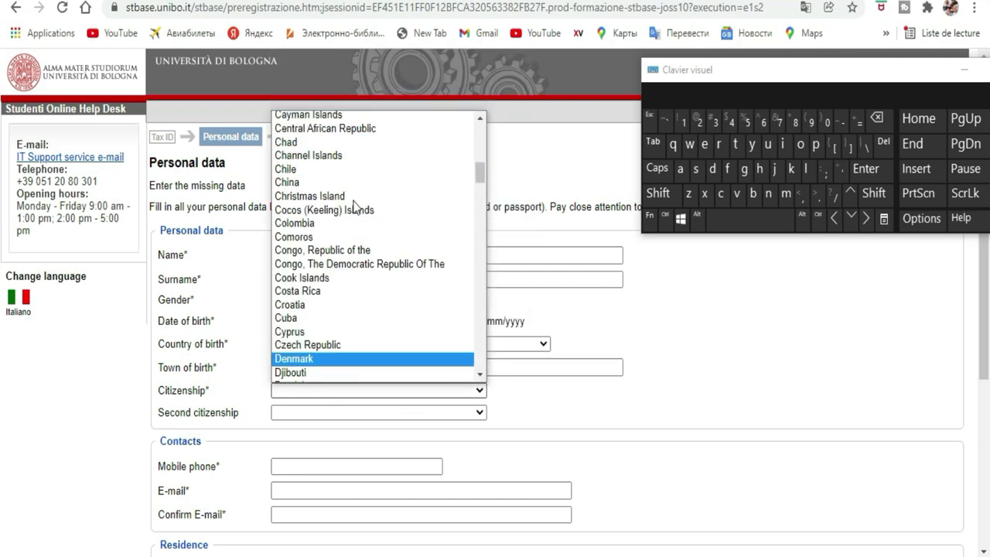
scroll(364, 287, down, 6)
scroll(364, 287, down, 5)
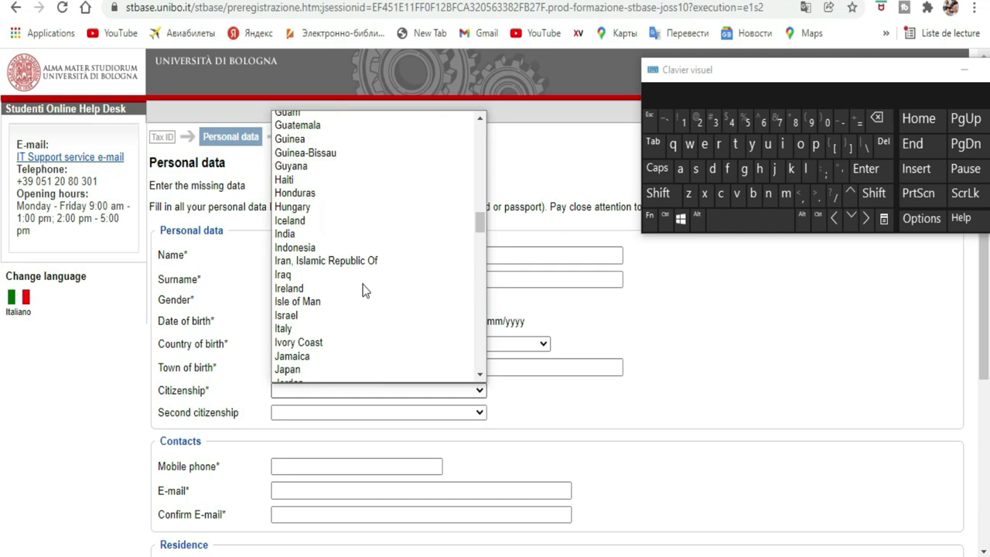
click(317, 344)
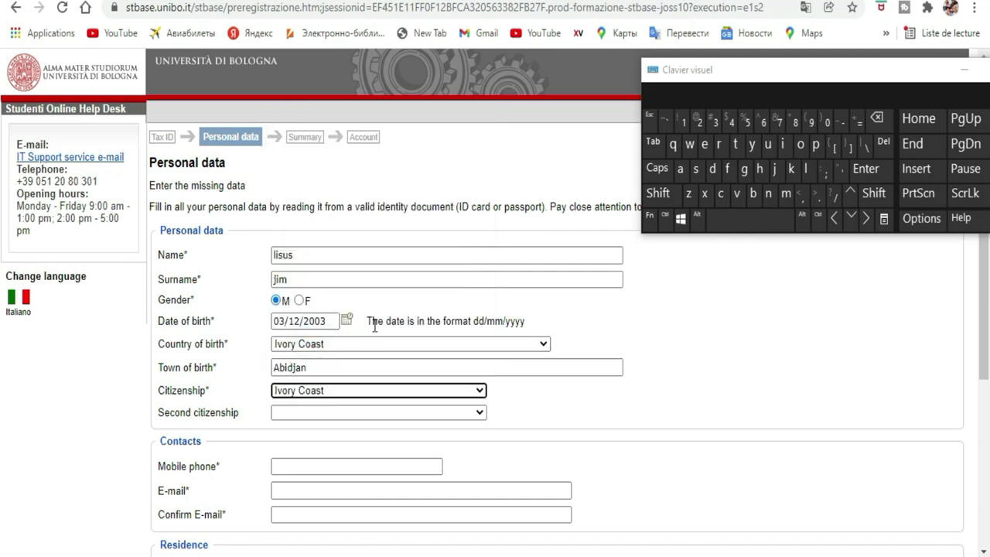
Leave the second citizenship empty and enter the applicant's mobile phone number in the contacts section
click(469, 416)
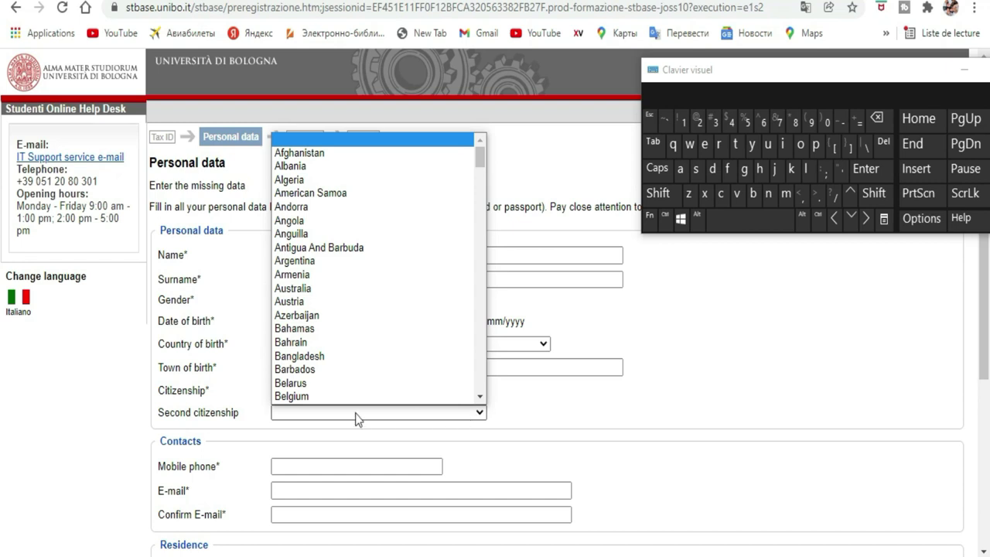
click(468, 413)
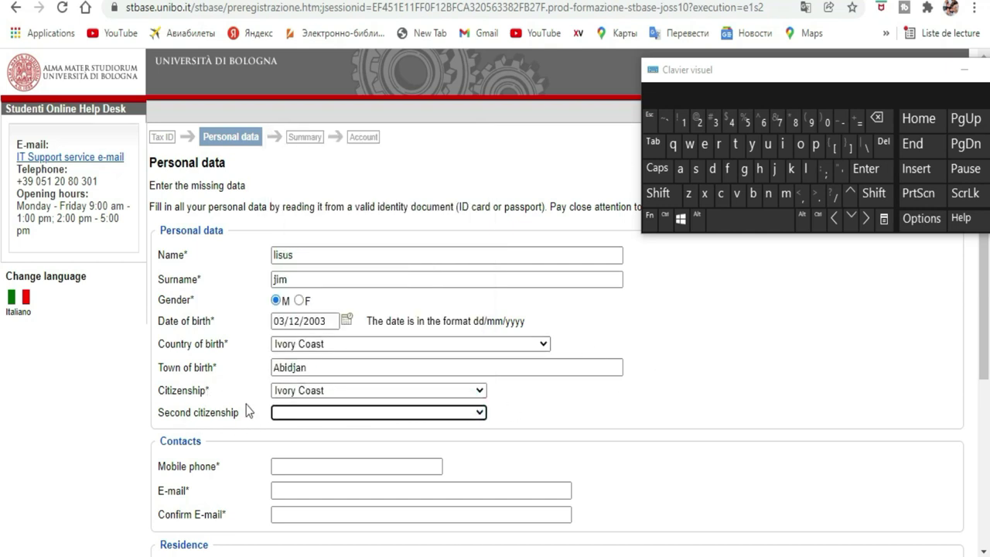
scroll(501, 337, down, 1)
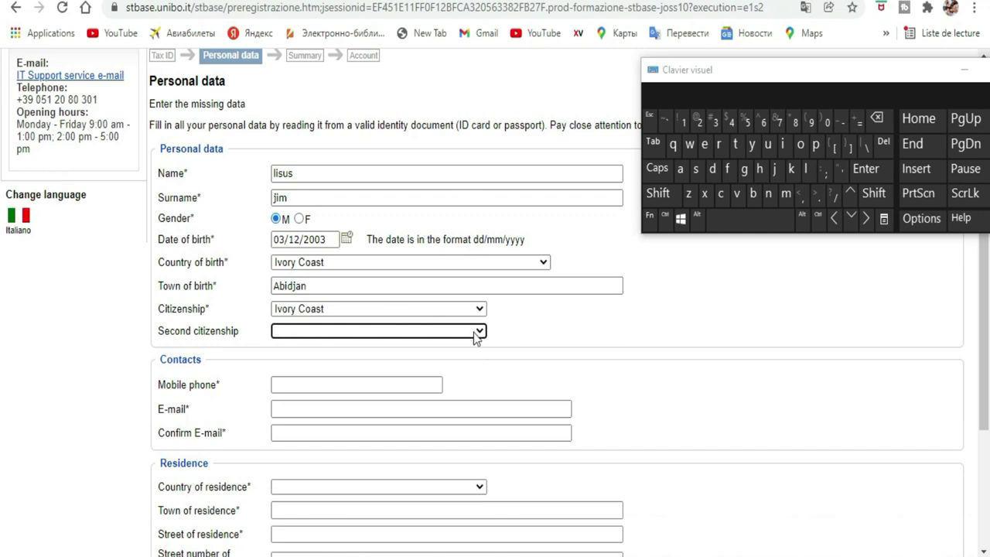
scroll(358, 296, down, 2)
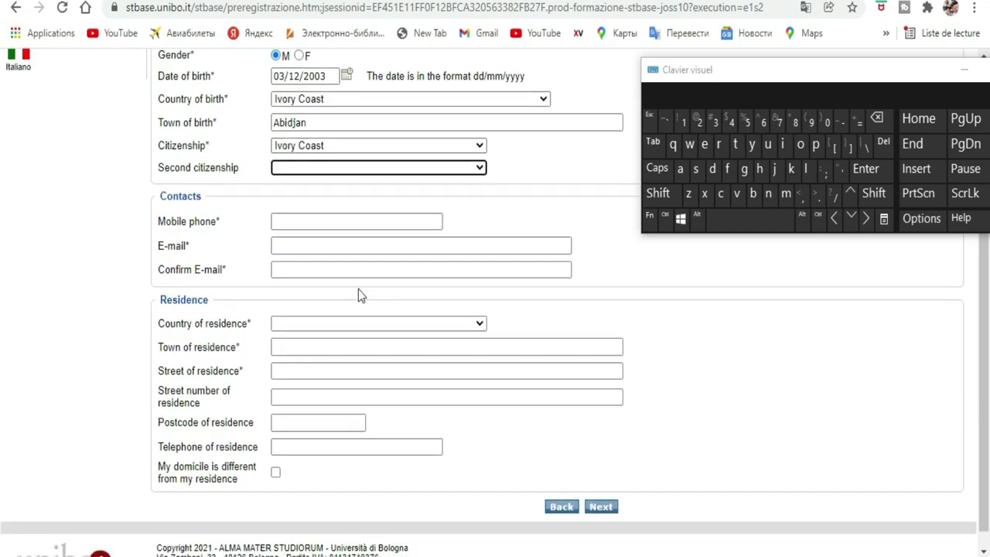
click(283, 221)
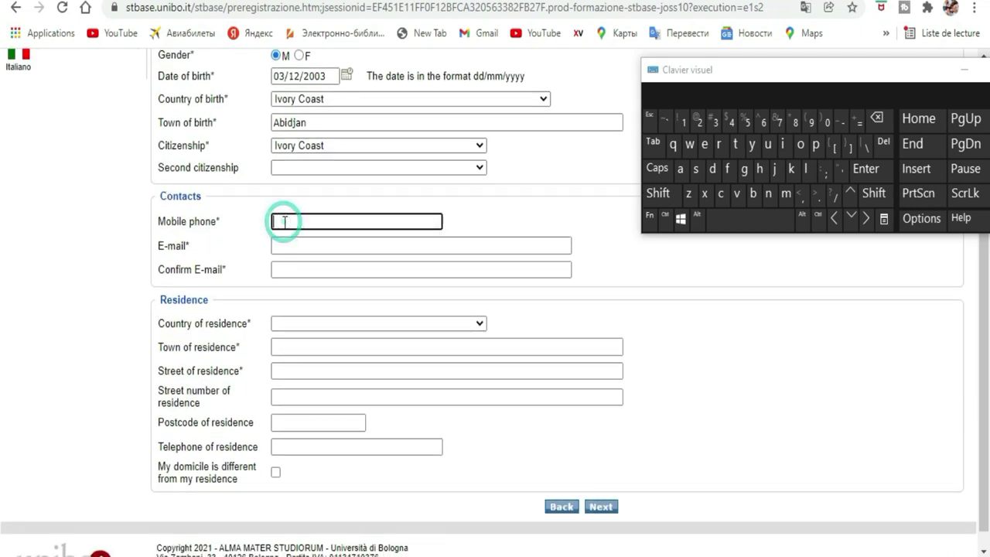
click(827, 122)
click(827, 122)
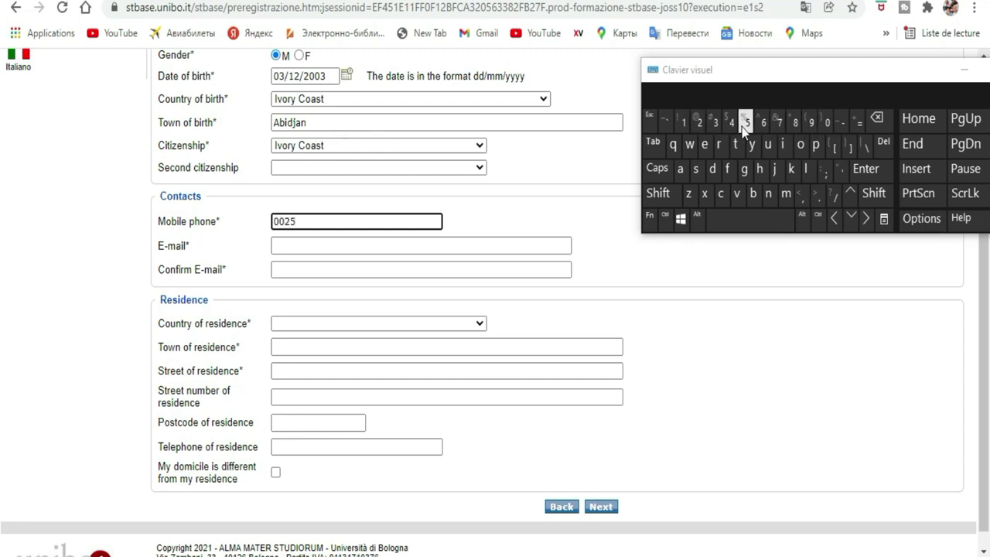
click(744, 124)
click(808, 122)
click(711, 124)
click(711, 124)
click(683, 122)
click(699, 122)
click(730, 122)
click(731, 122)
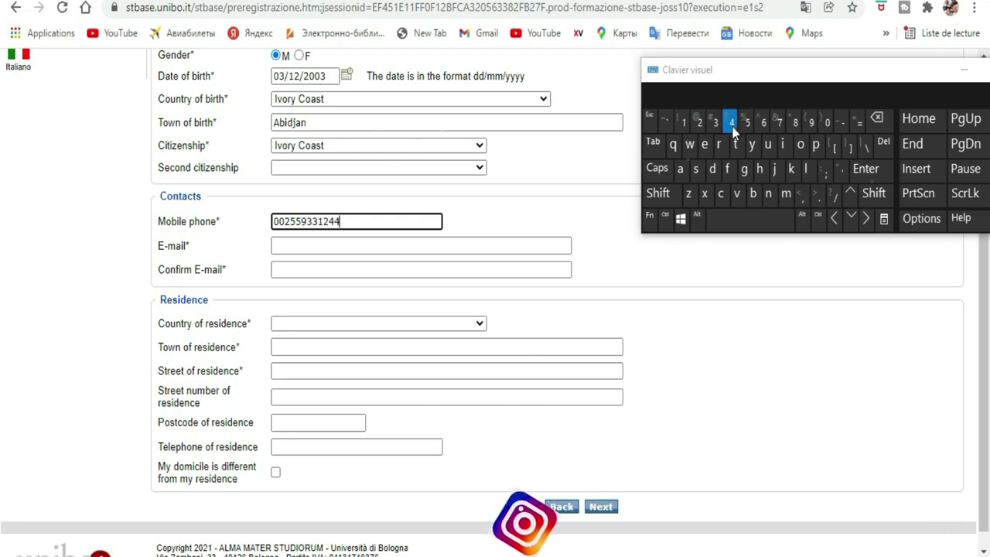
Enter the applicant's e-mail address in the contacts section
click(331, 242)
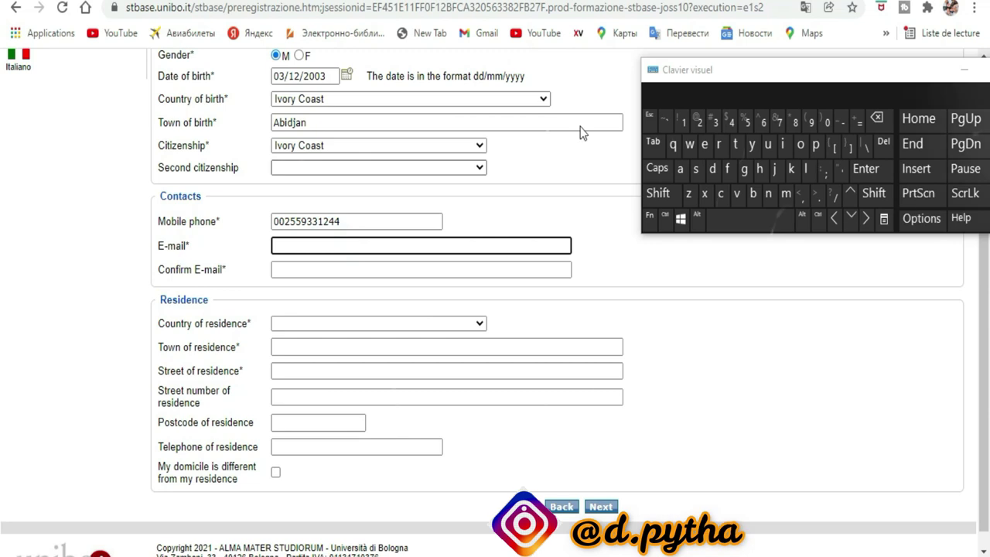
click(786, 195)
click(800, 143)
click(768, 193)
click(709, 168)
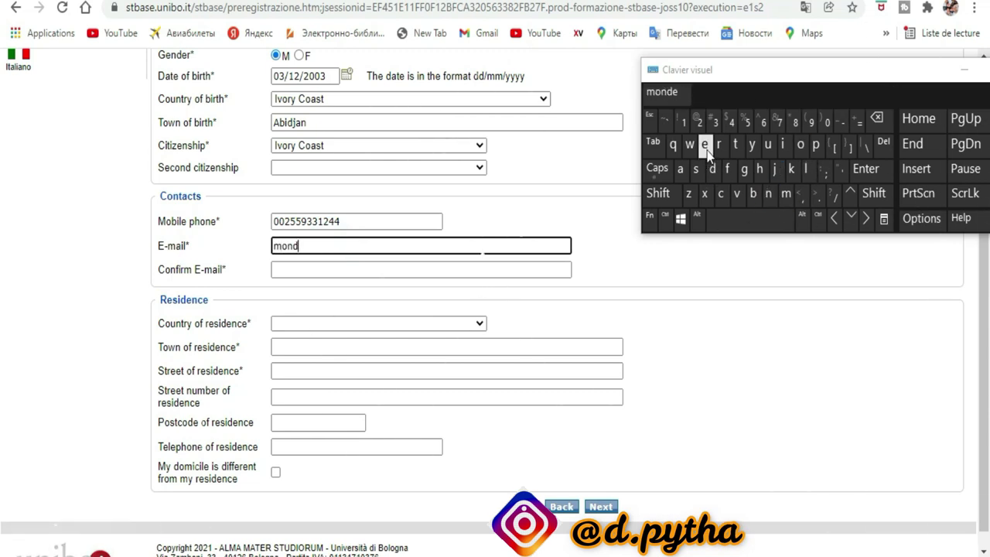
click(704, 144)
click(752, 194)
click(799, 147)
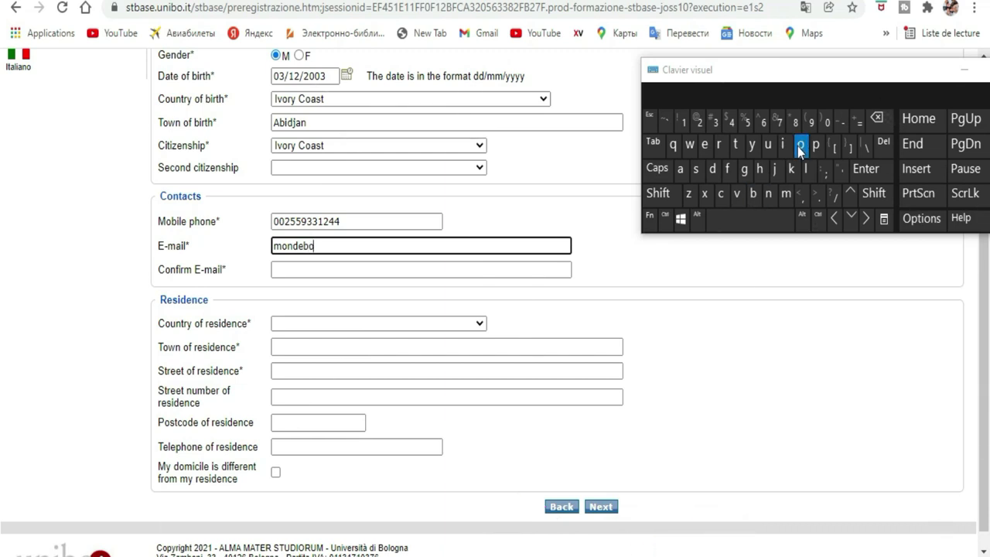
click(699, 167)
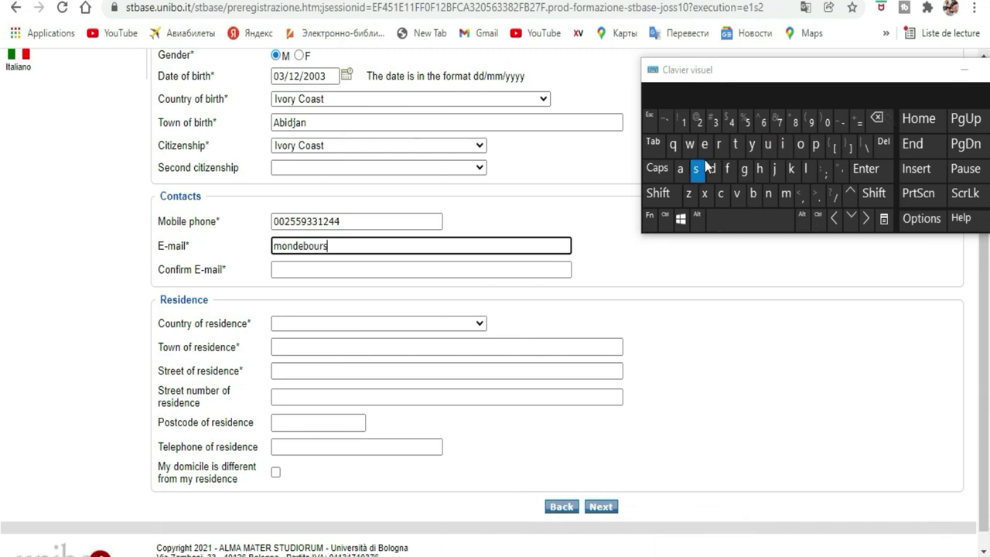
click(658, 193)
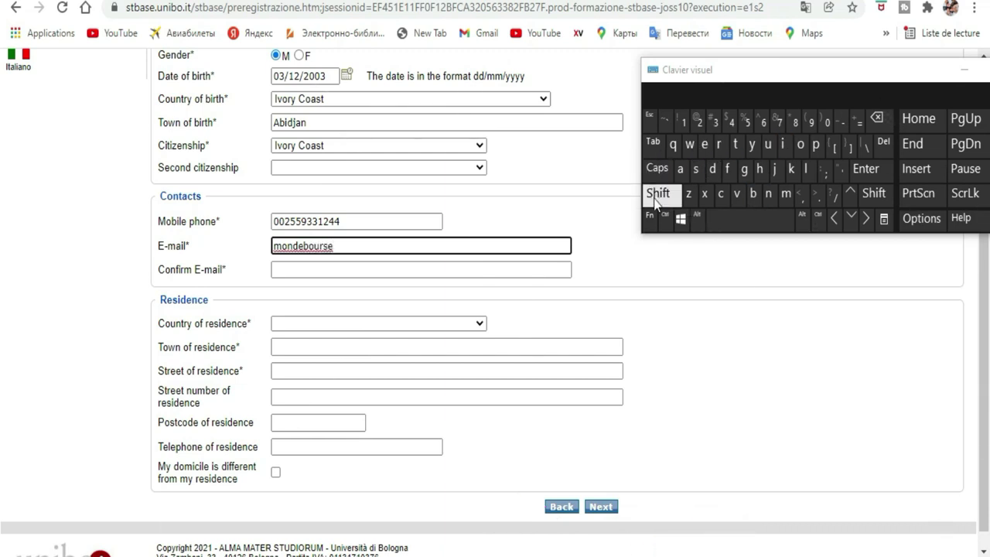
click(698, 118)
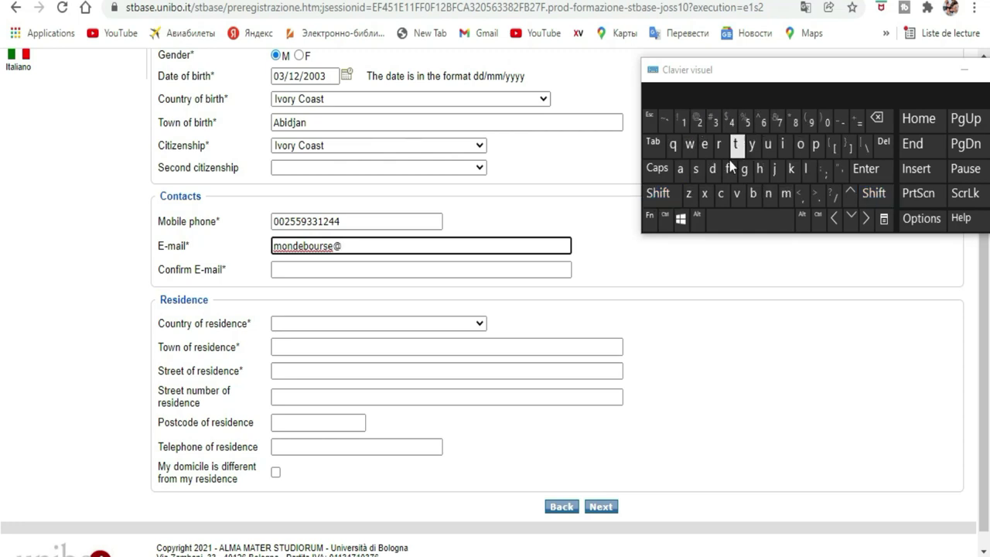
click(783, 195)
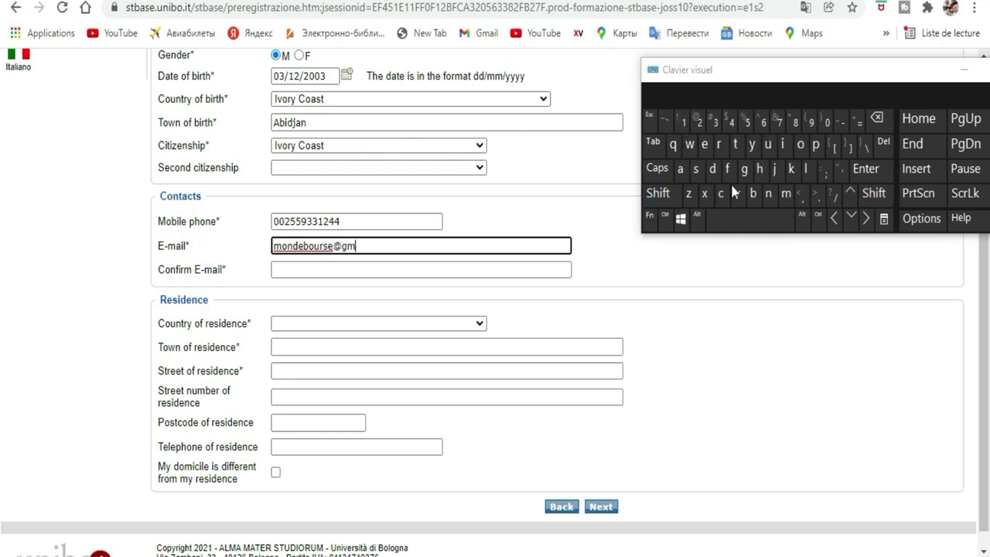
click(782, 144)
click(805, 167)
click(815, 197)
click(720, 193)
click(801, 147)
click(785, 193)
Repeat the applicant's e-mail address in the e-mail confirmation field
click(436, 269)
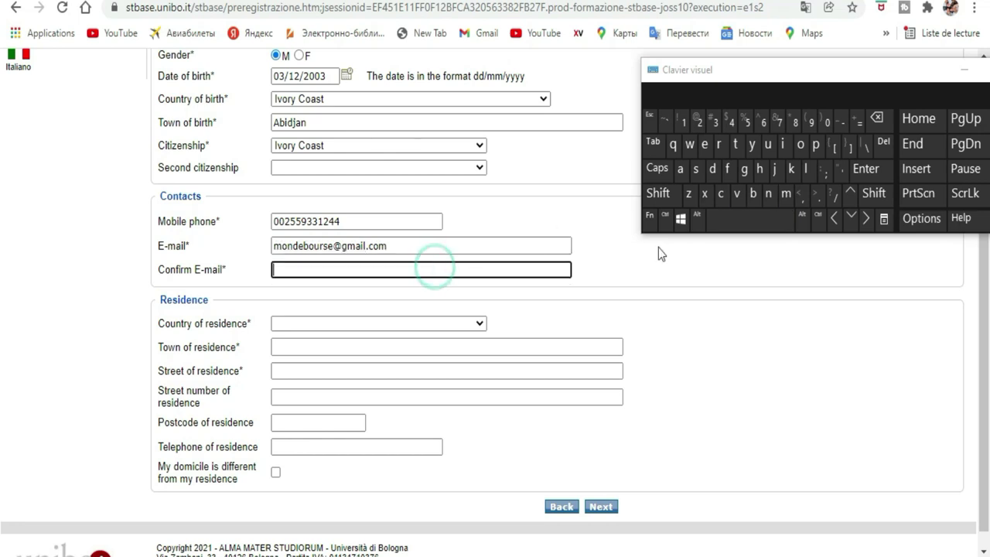
click(786, 193)
click(801, 144)
click(767, 194)
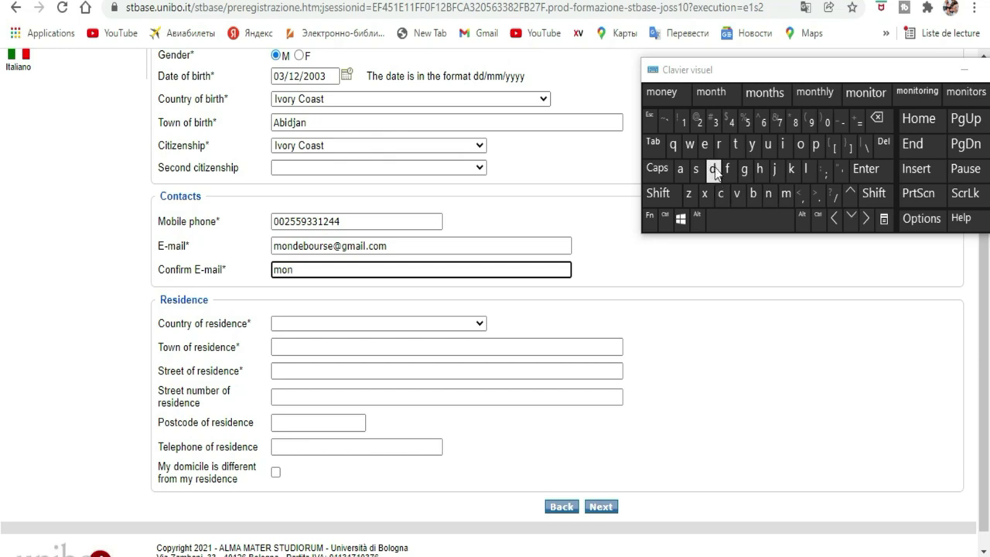
click(712, 168)
click(705, 146)
click(752, 193)
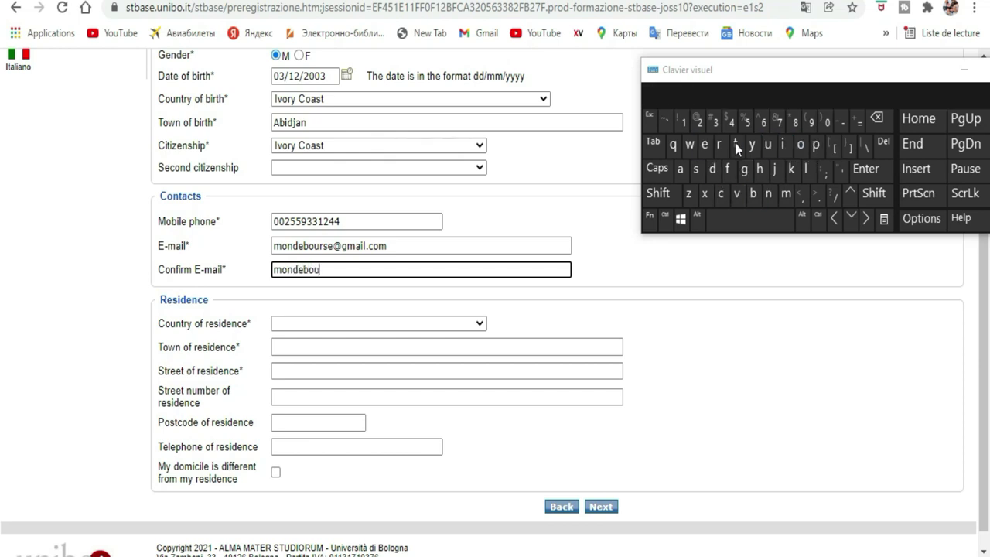
click(697, 169)
click(657, 193)
click(701, 121)
click(743, 168)
click(786, 193)
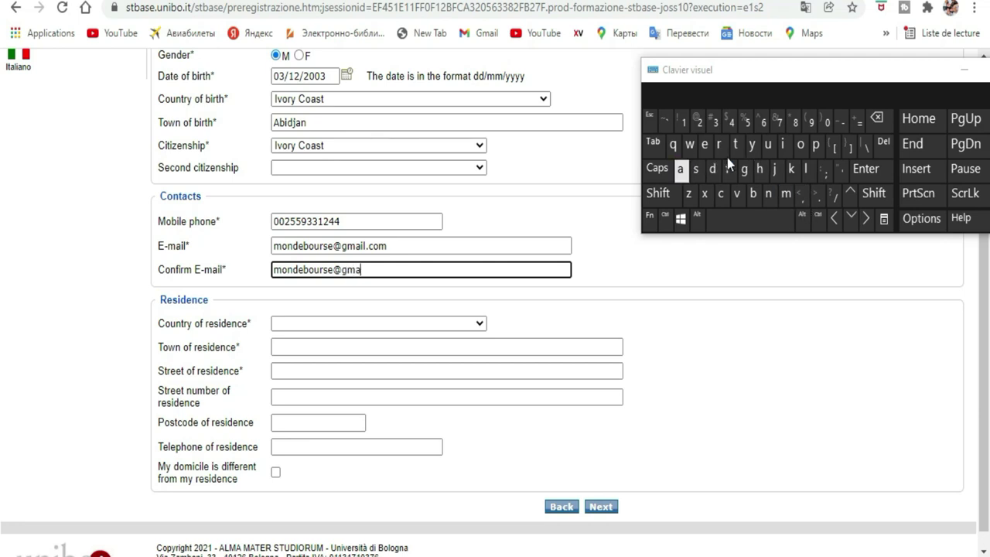
click(807, 170)
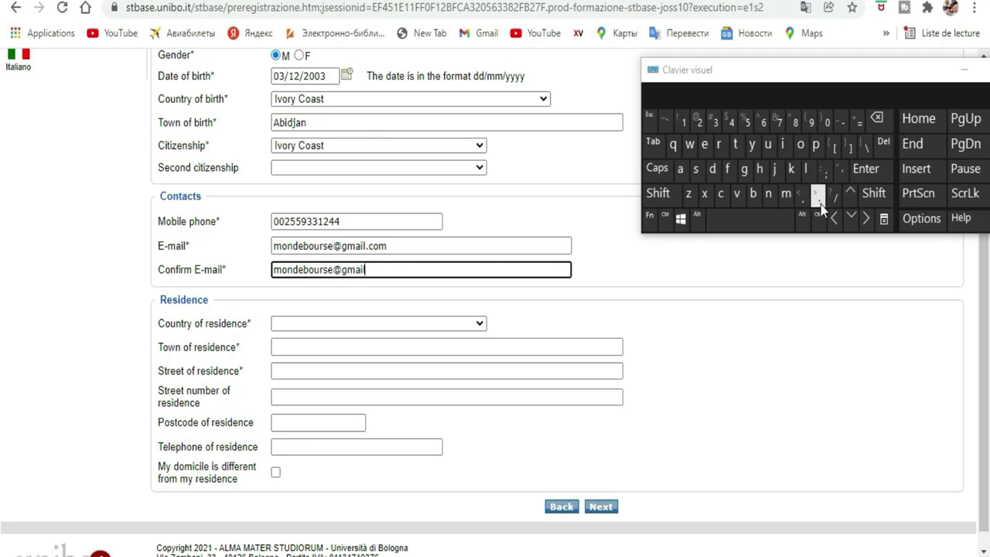
click(821, 202)
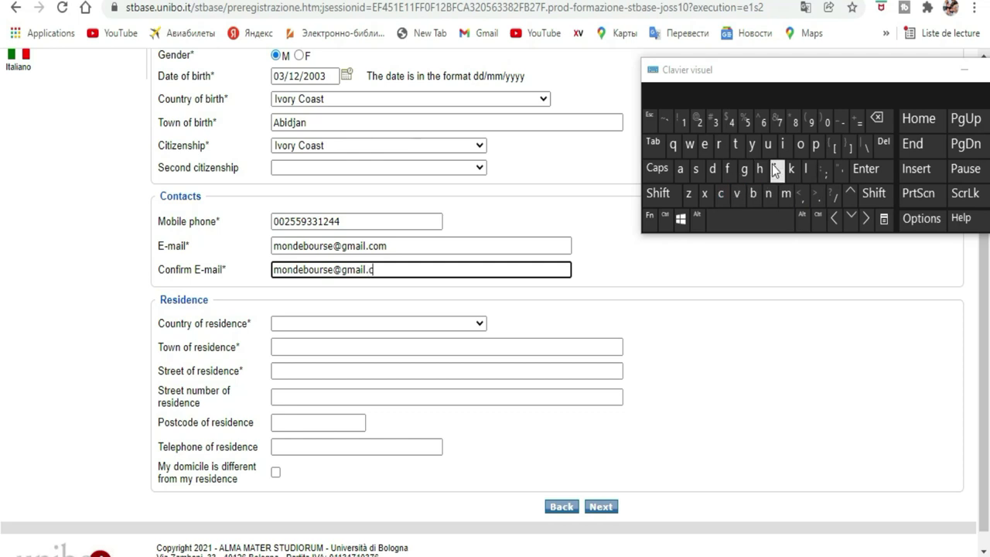
click(804, 147)
Set the country of residence to Ivory Coast
click(466, 324)
scroll(393, 255, down, 20)
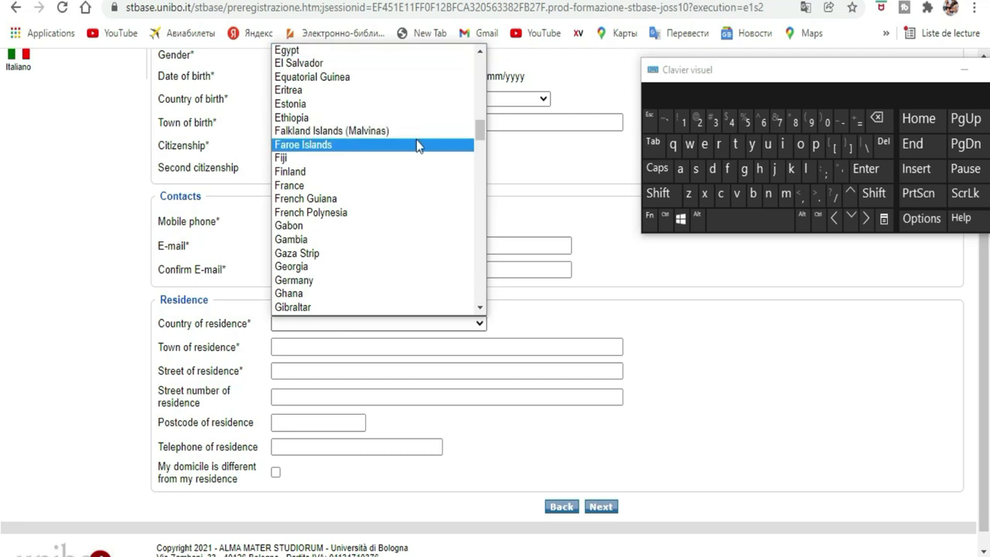
scroll(416, 144, down, 3)
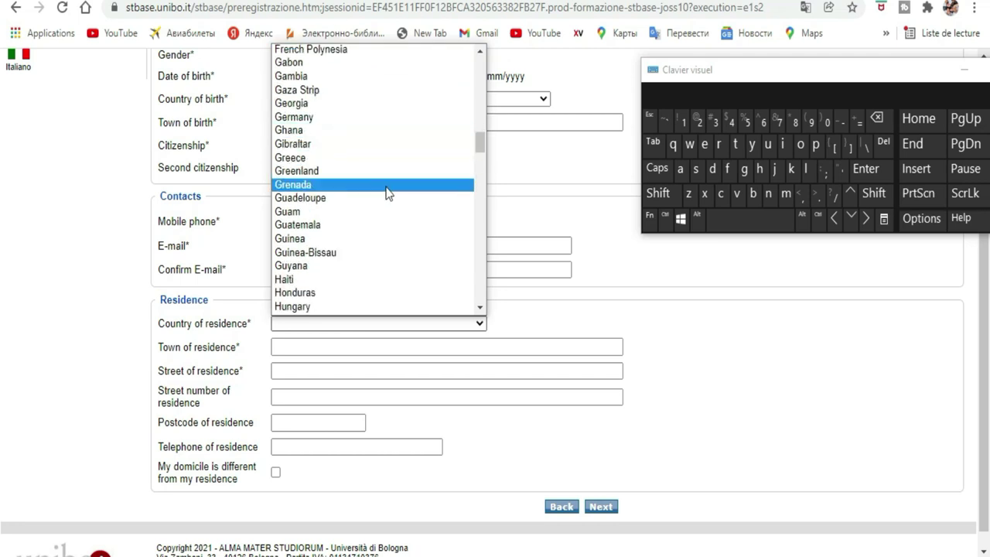
scroll(387, 190, down, 3)
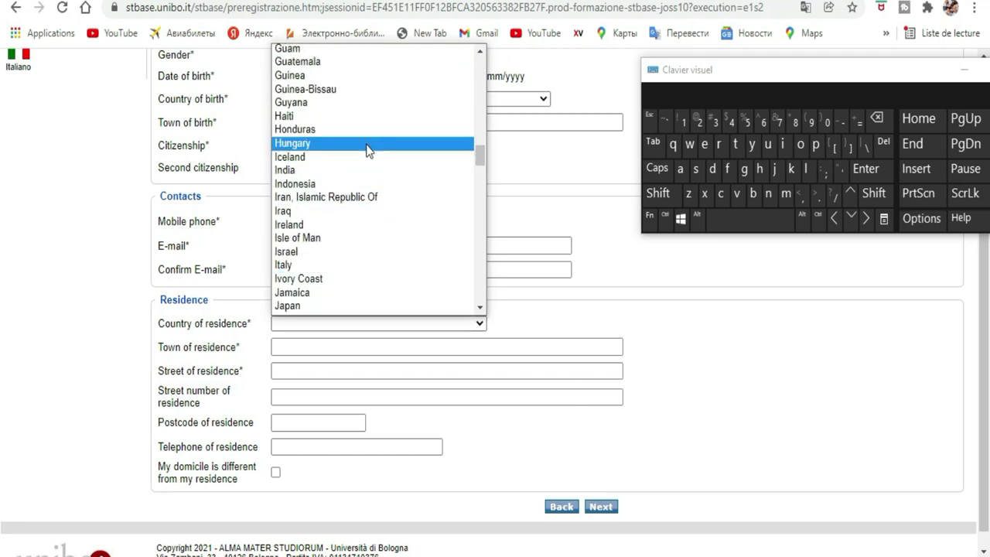
click(361, 278)
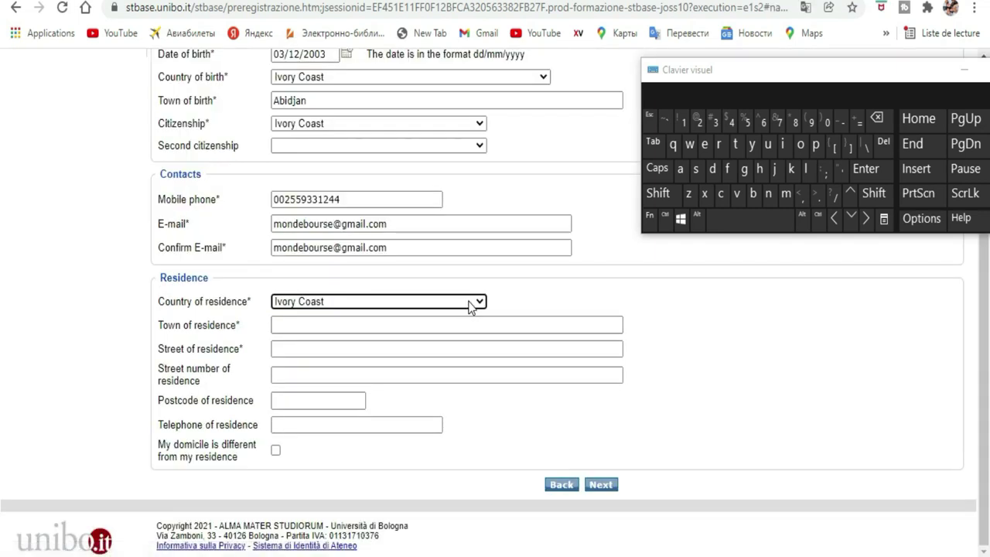
Enter Abidjan as the town of residence and dismiss the address suggestions
click(304, 326)
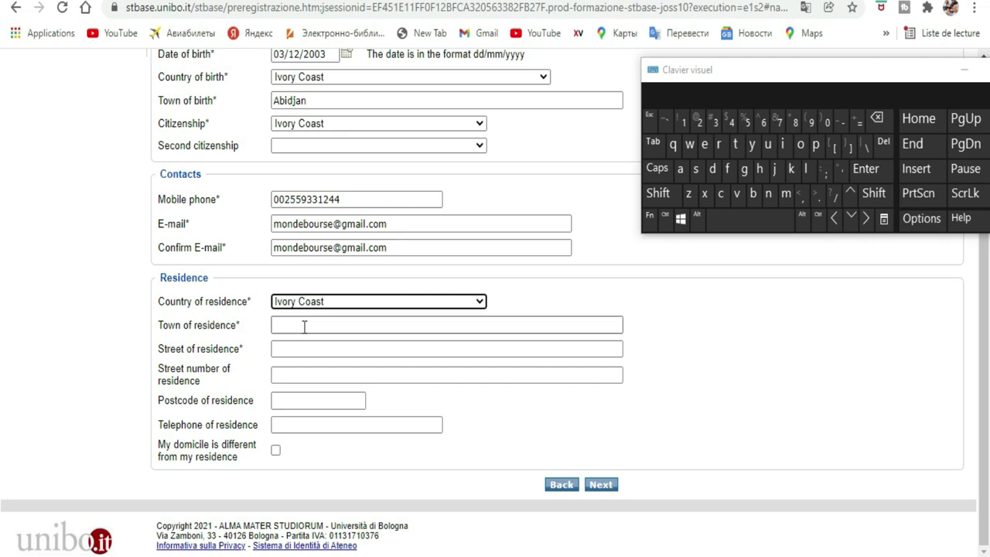
click(304, 325)
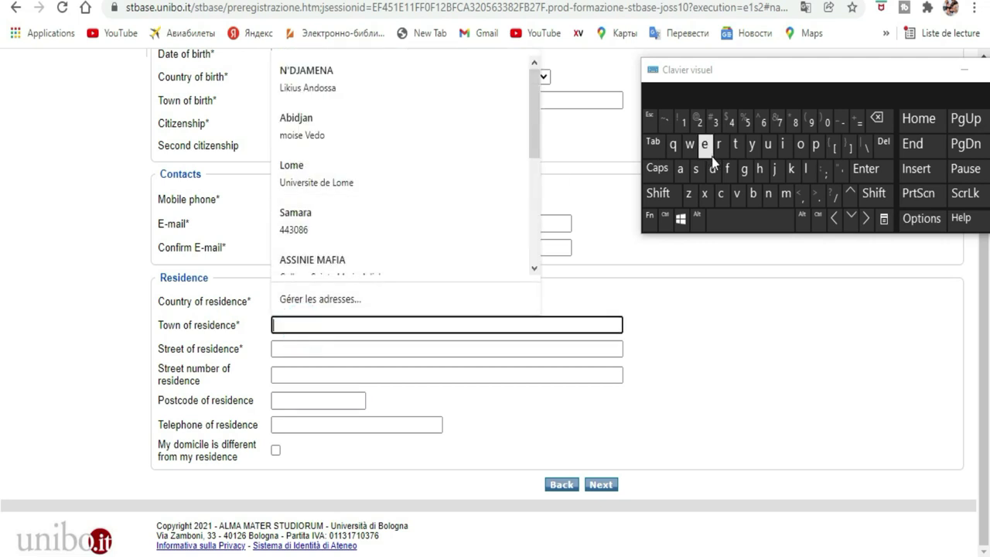
click(659, 195)
click(680, 169)
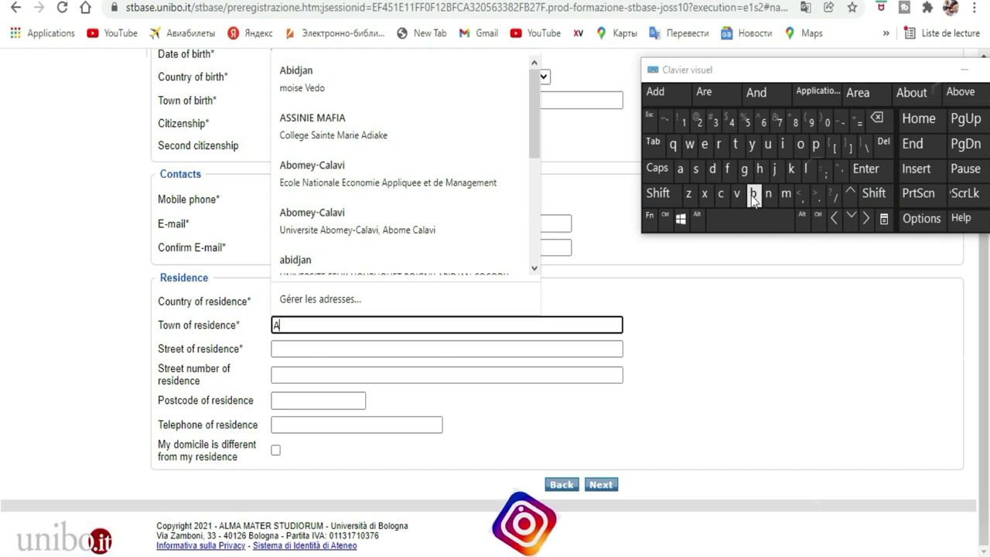
click(753, 193)
click(783, 144)
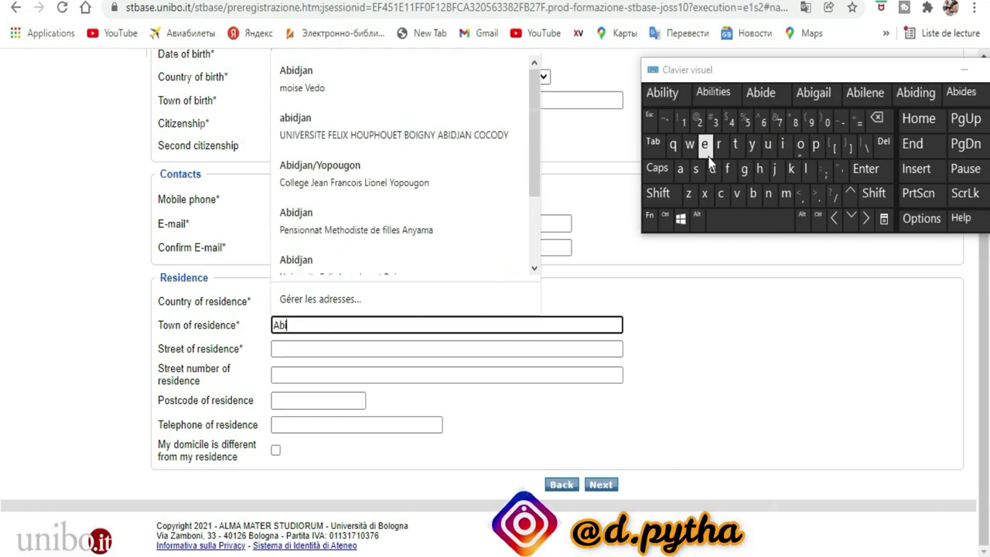
click(712, 169)
click(774, 170)
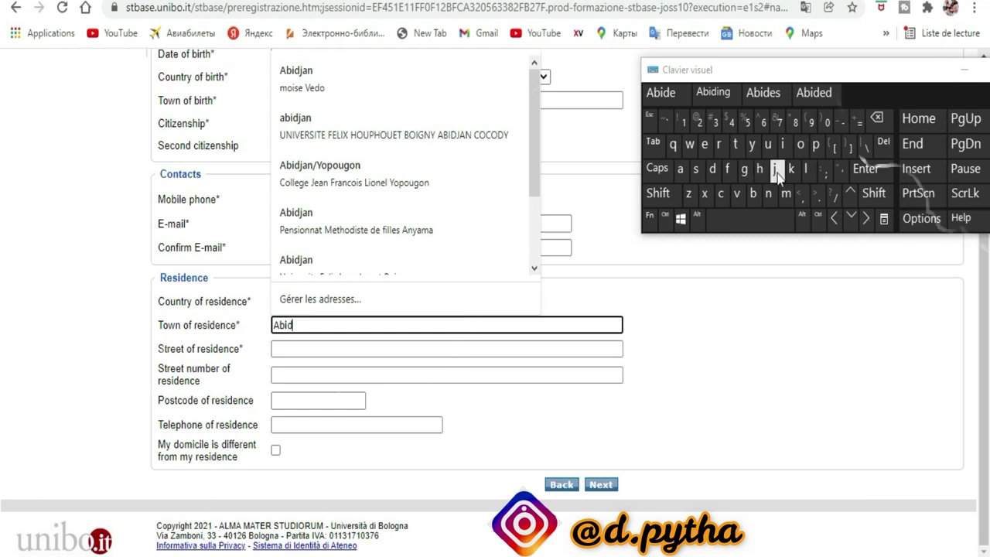
click(687, 174)
click(768, 194)
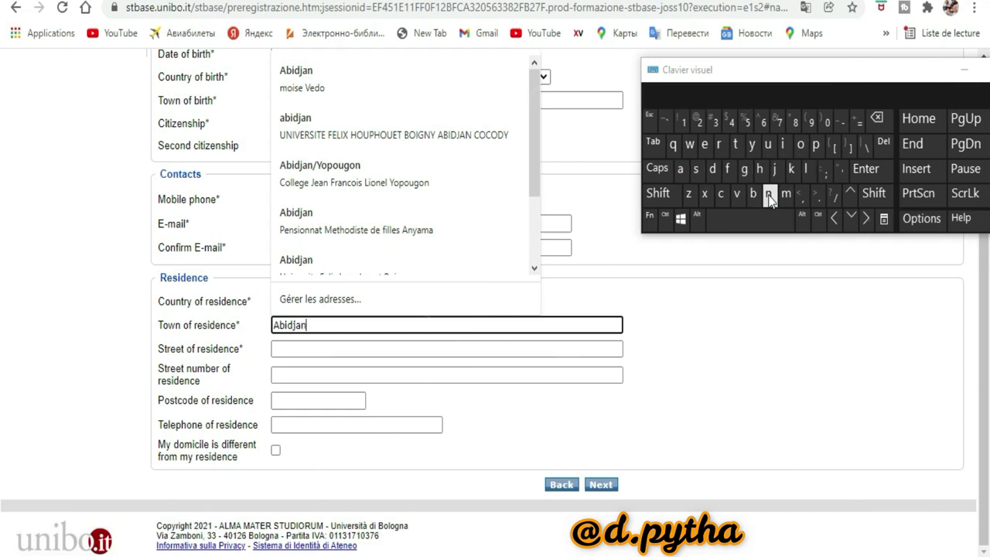
click(634, 364)
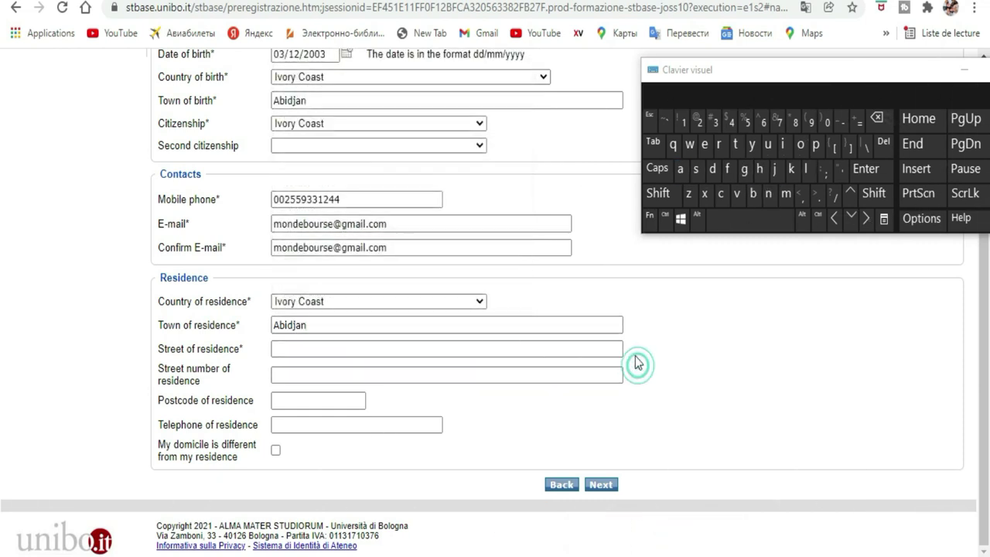
Enter Abidjan as the street of residence
click(311, 349)
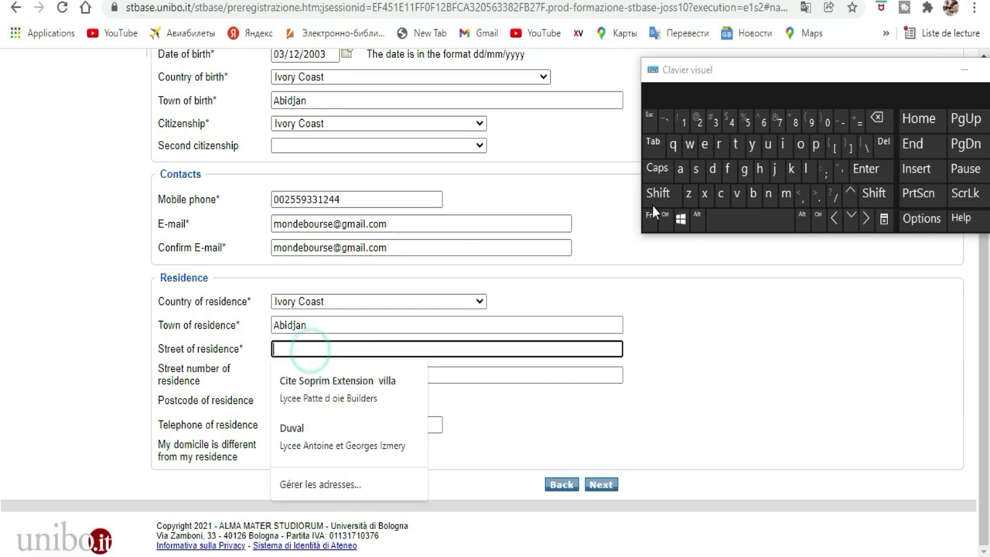
click(698, 170)
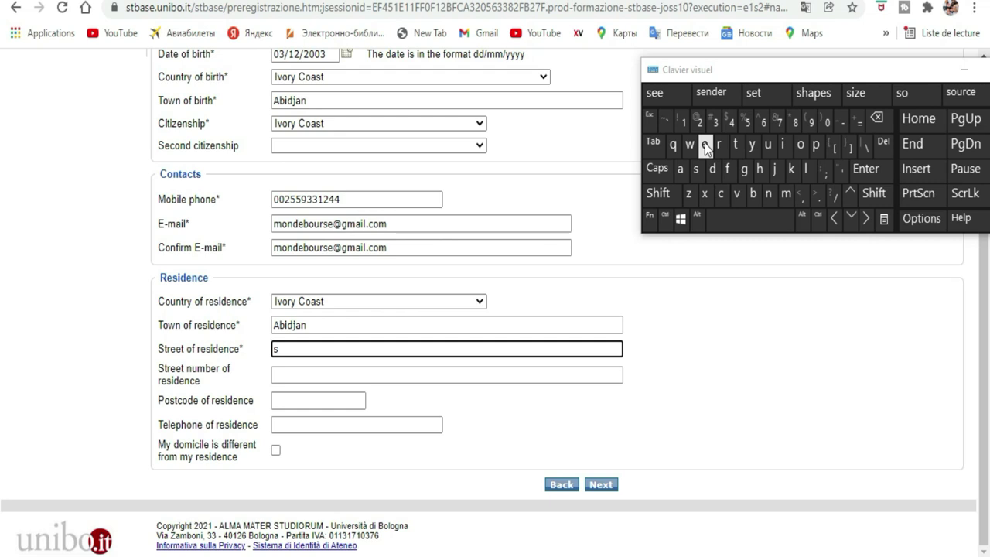
click(875, 117)
click(657, 192)
click(680, 169)
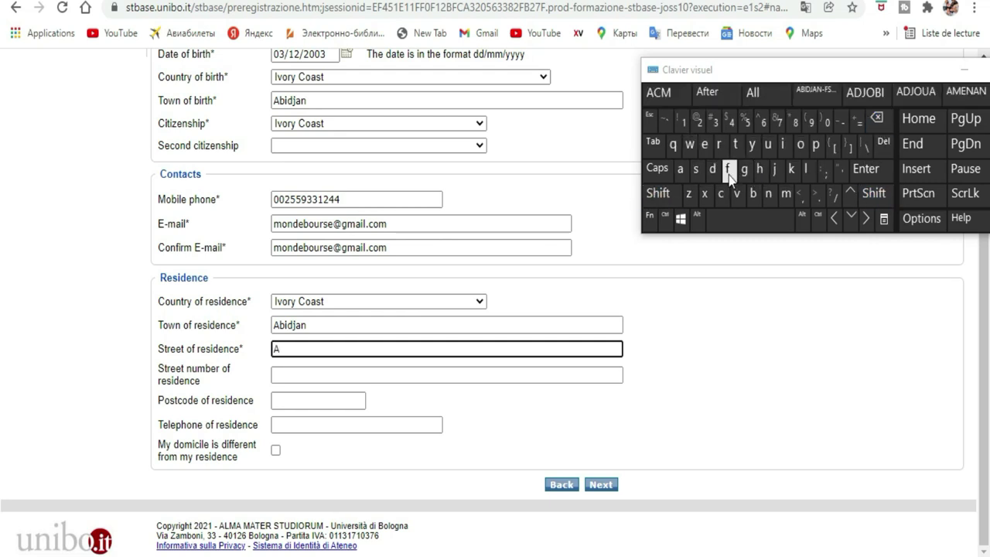
click(753, 193)
click(783, 144)
click(712, 168)
click(774, 168)
click(681, 168)
click(768, 195)
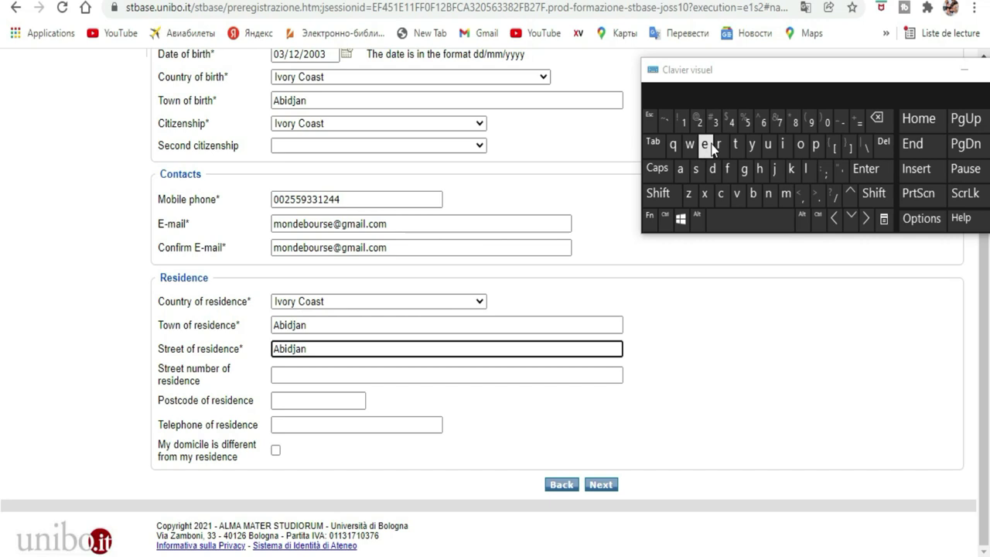
Enter the applicant's street number of residence in the residence details
click(295, 375)
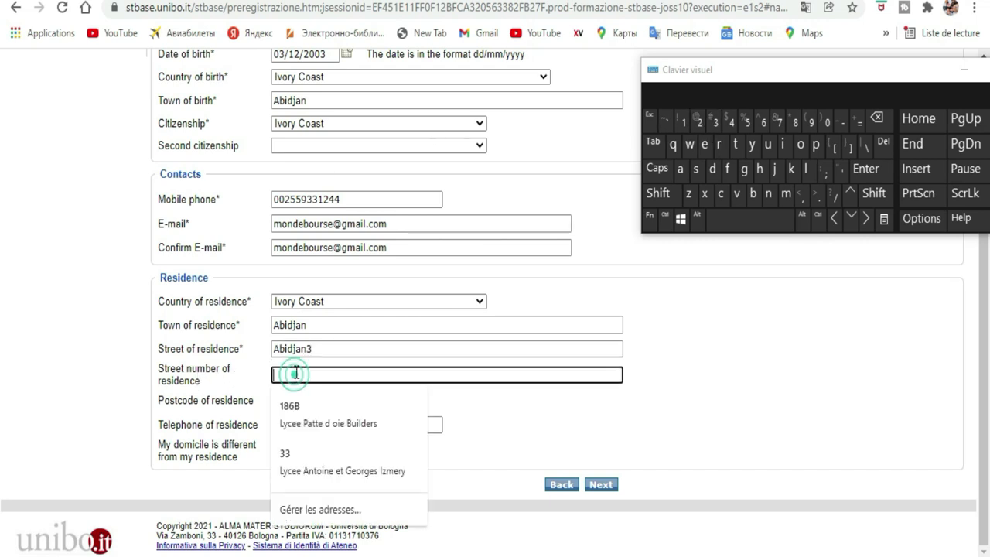
click(679, 169)
click(680, 169)
click(815, 144)
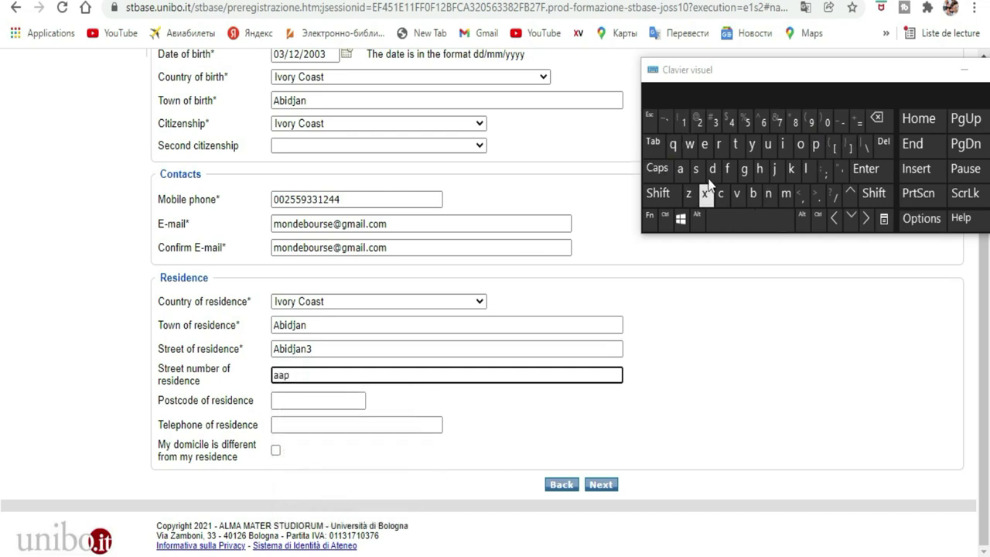
click(731, 121)
Enter the applicant's postcode of residence
click(328, 401)
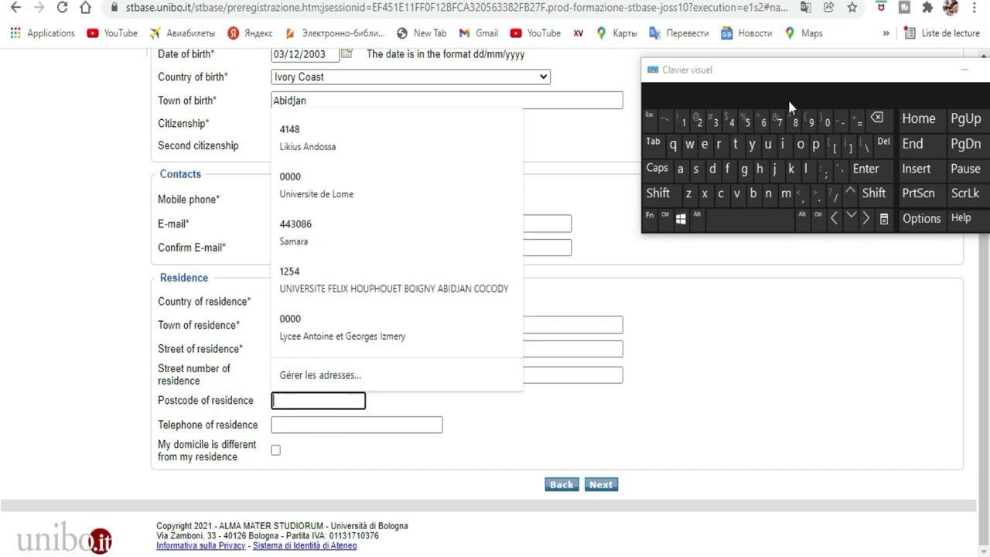
click(681, 121)
click(794, 121)
click(715, 122)
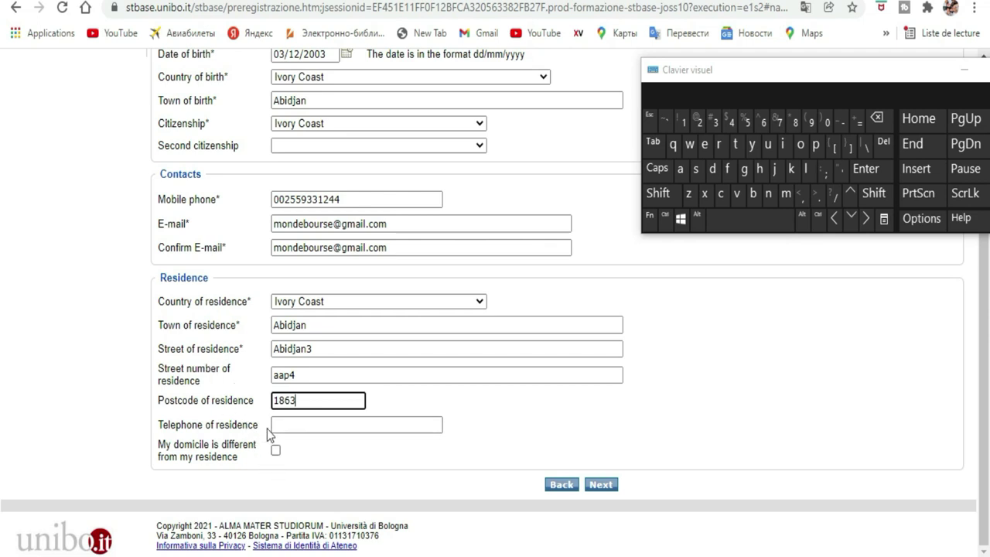
Enter a residence telephone number without an international prefix and try to submit the personal data form
click(321, 424)
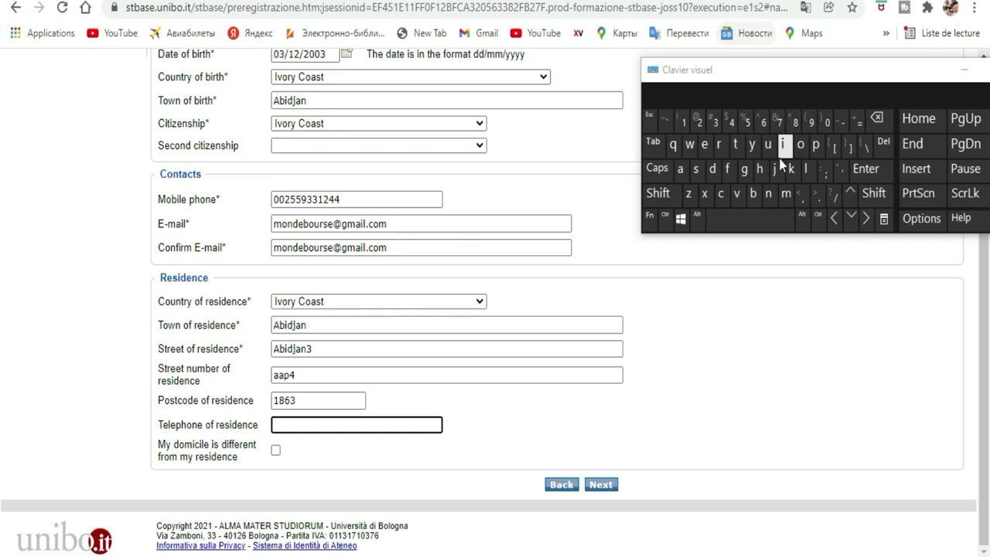
click(721, 122)
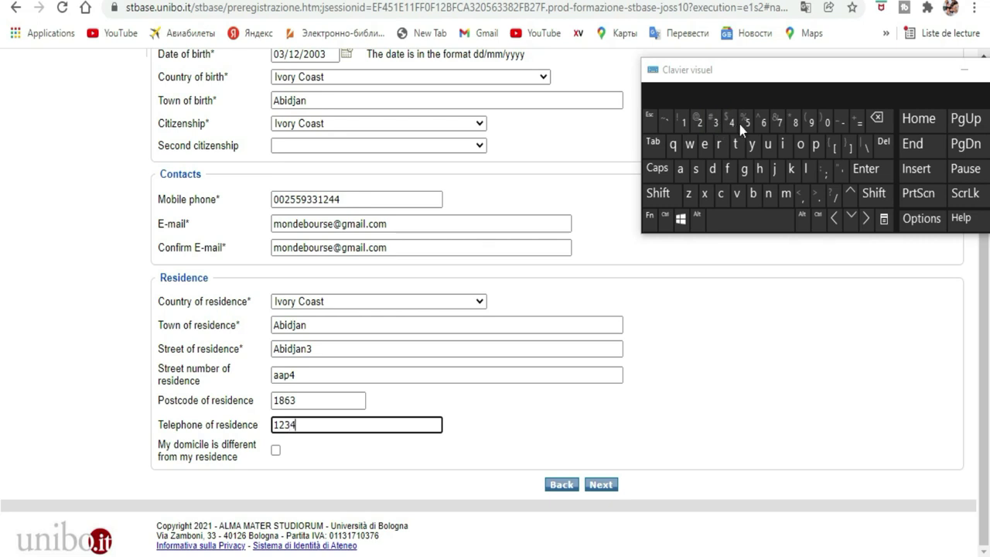
click(763, 122)
click(779, 122)
click(795, 123)
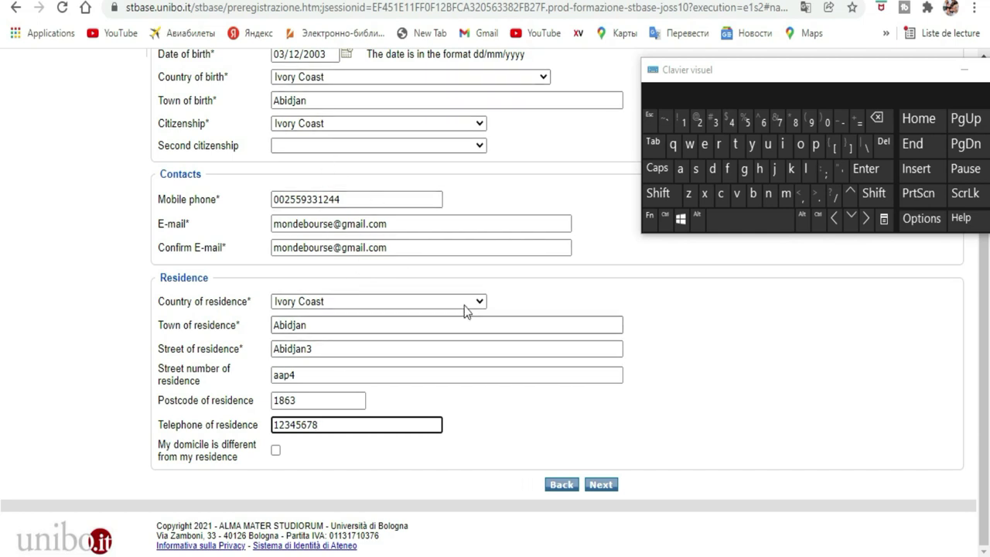
scroll(486, 245, up, 4)
scroll(486, 245, down, 4)
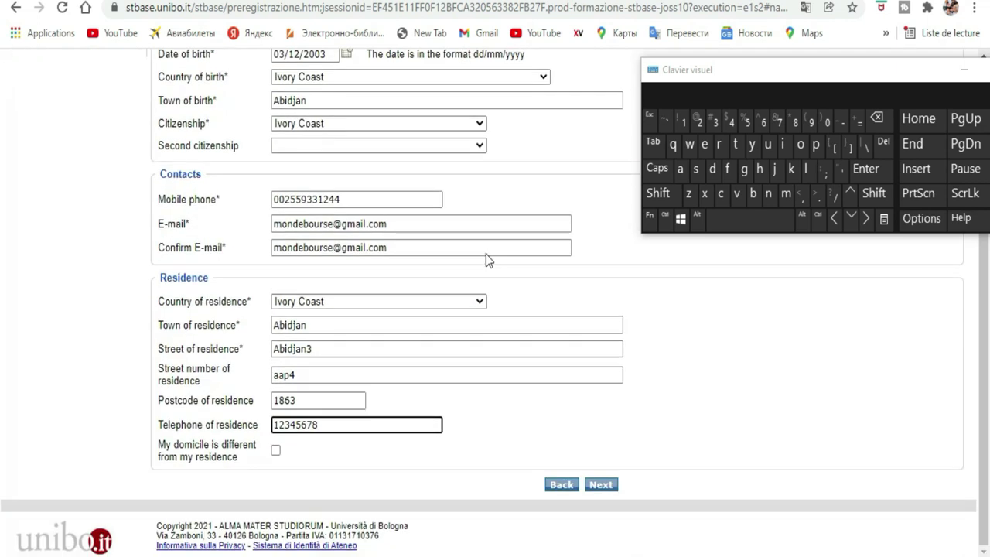
click(605, 488)
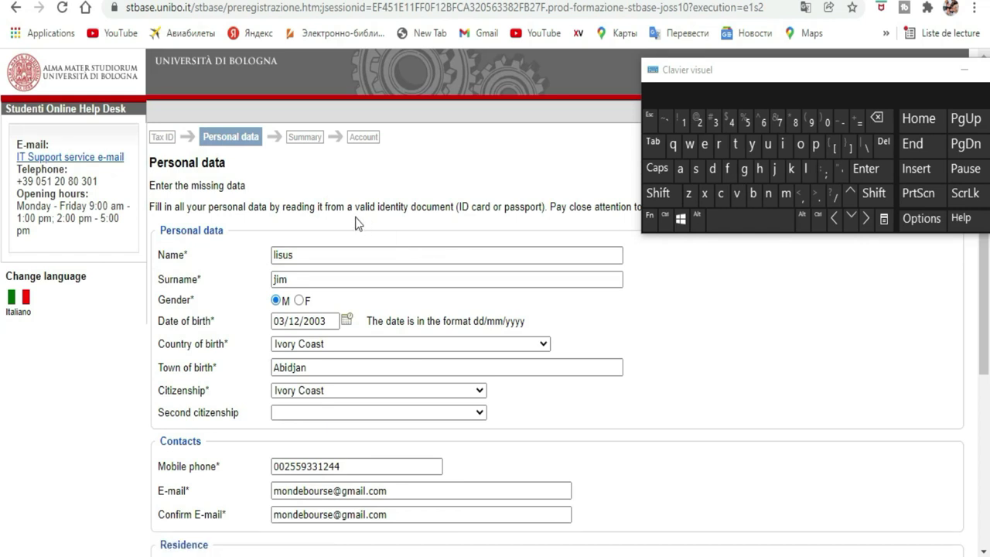
Clear the residence telephone number and submit the personal data form to go on to the summary
scroll(356, 223, down, 4)
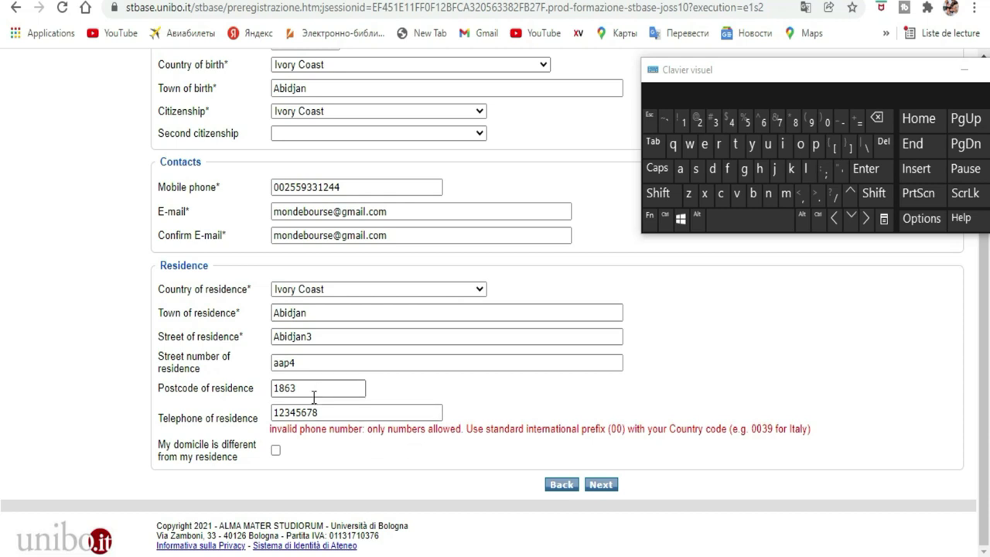
drag(326, 412, 260, 411)
click(878, 121)
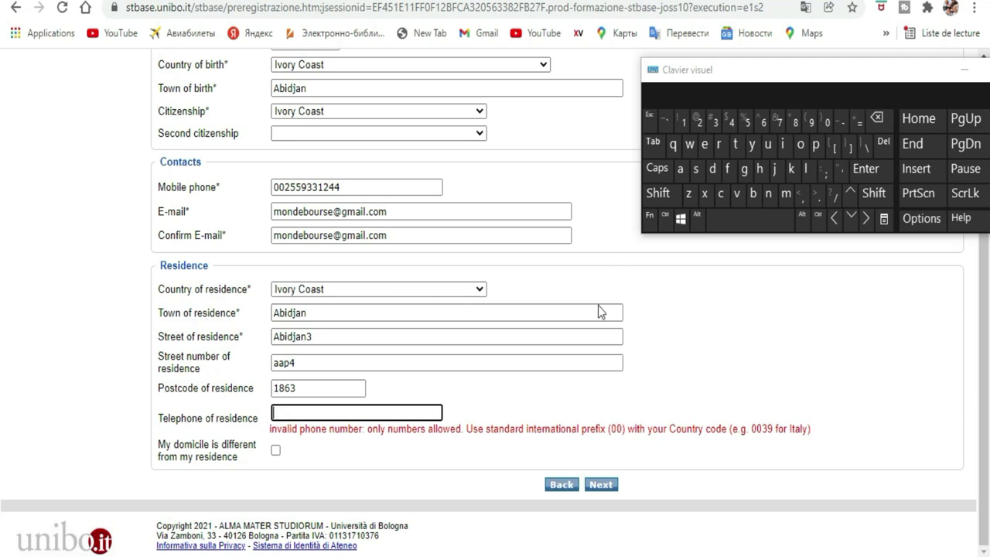
click(600, 484)
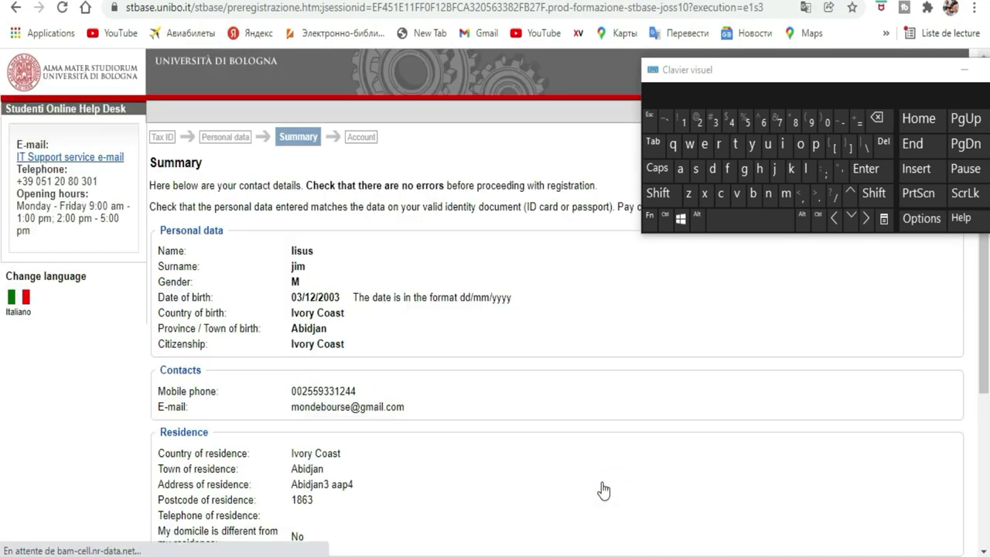
Enter the check code shown in the summary's verification image, dismiss the website notification and submit the registration
scroll(482, 289, down, 2)
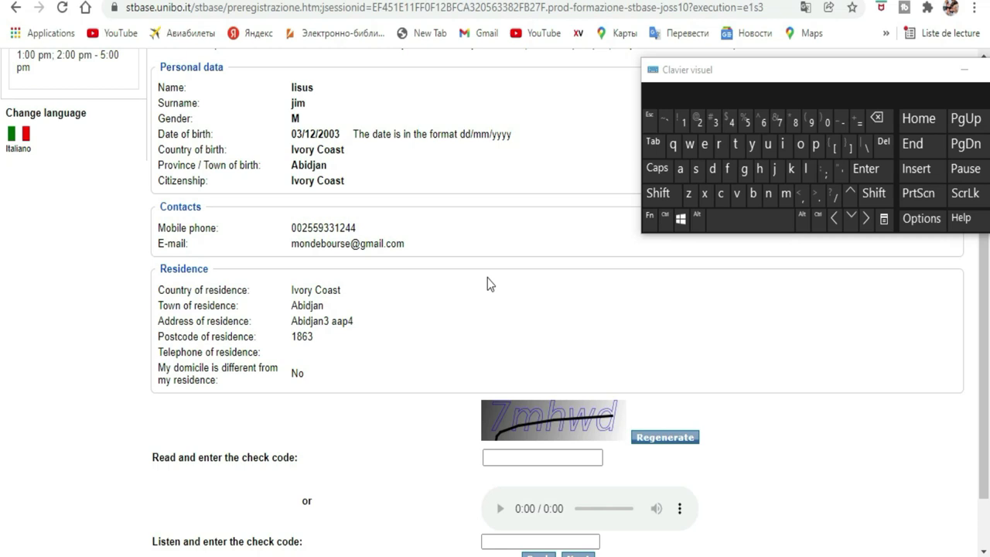
scroll(487, 278, down, 1)
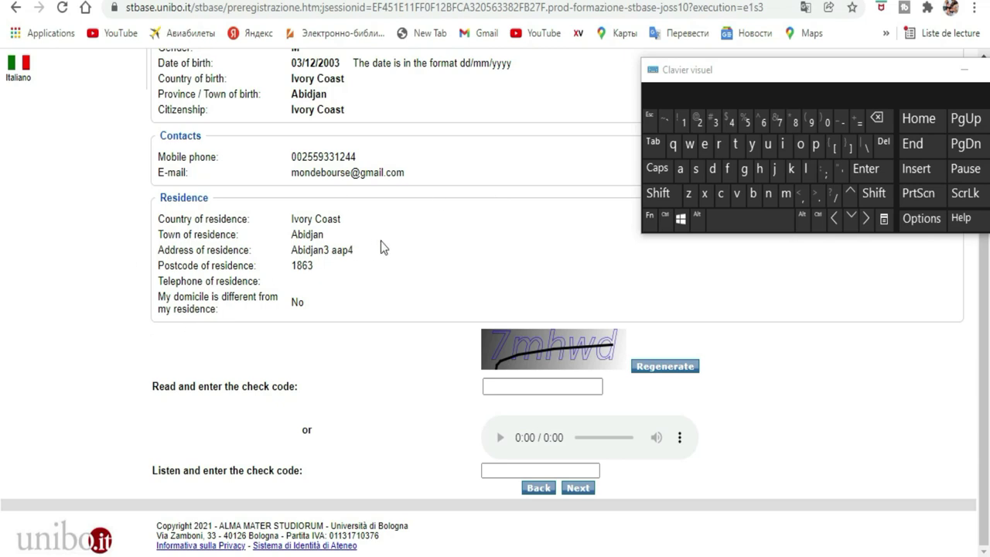
click(567, 386)
click(562, 386)
click(781, 125)
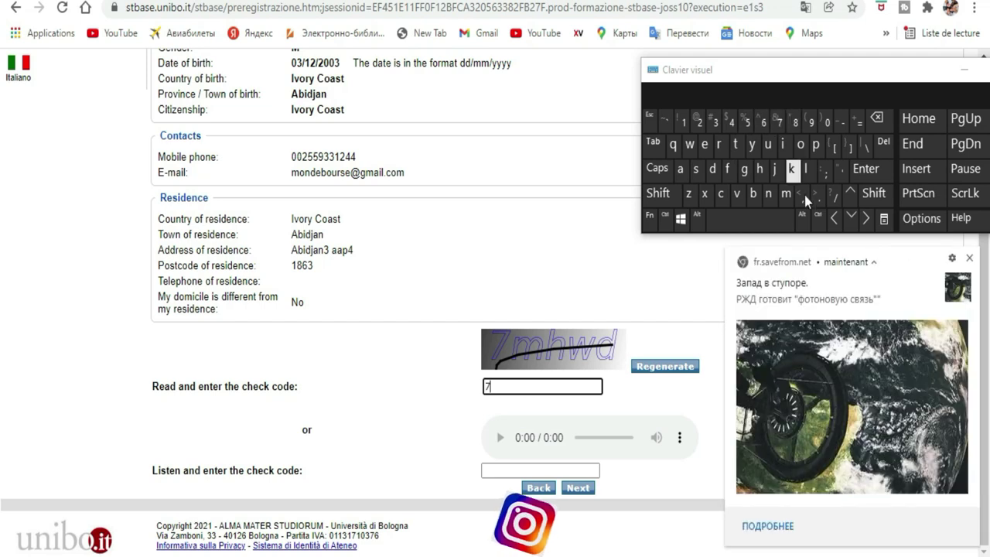
click(969, 259)
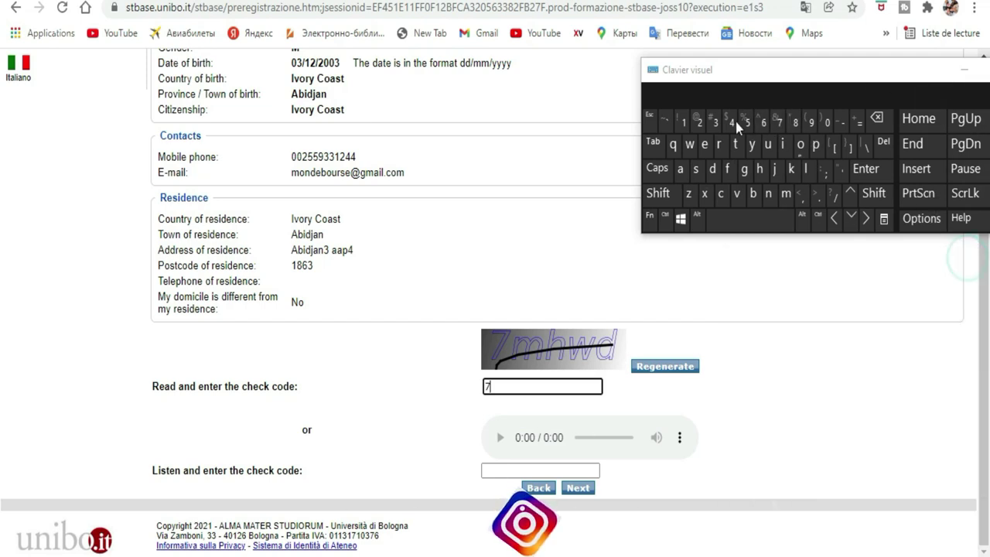
click(785, 194)
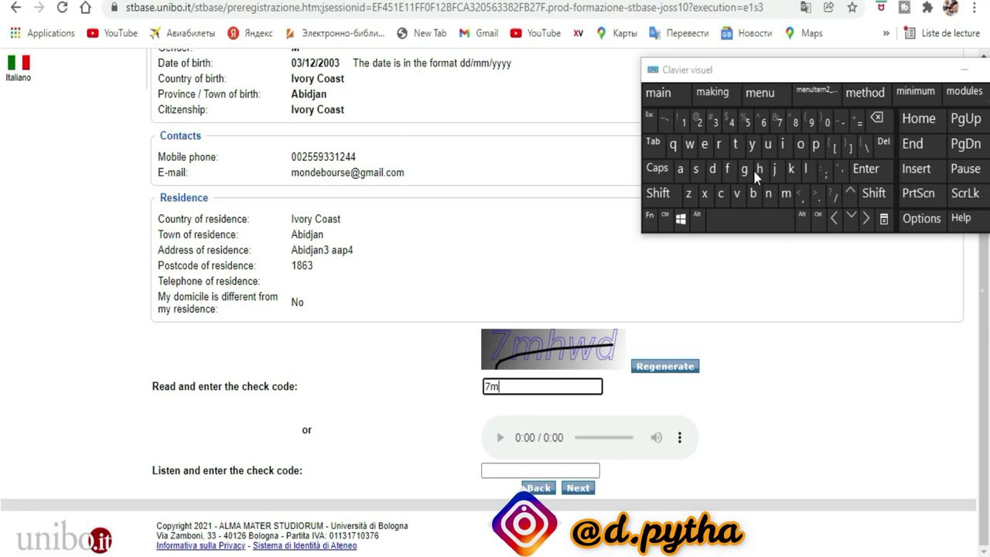
click(755, 167)
click(690, 143)
click(710, 168)
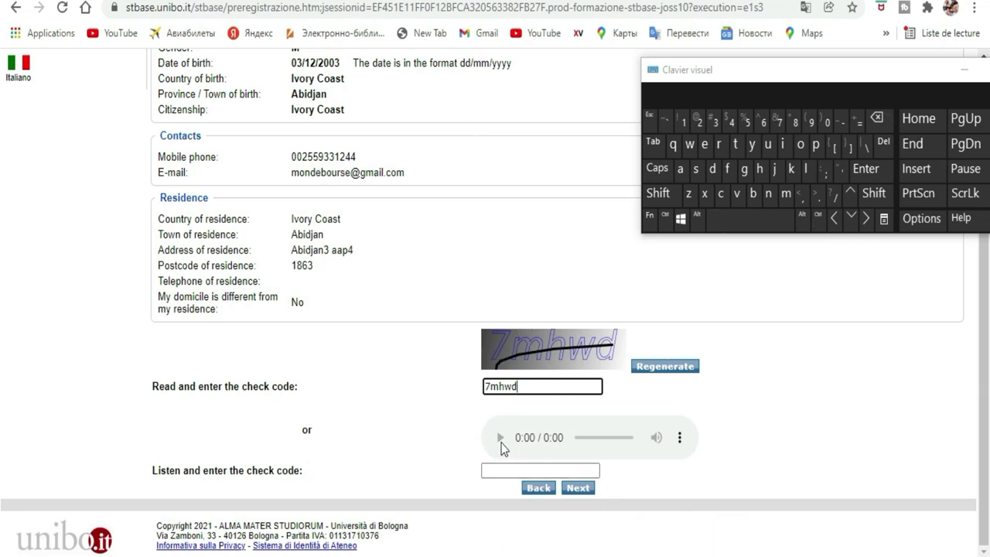
click(577, 489)
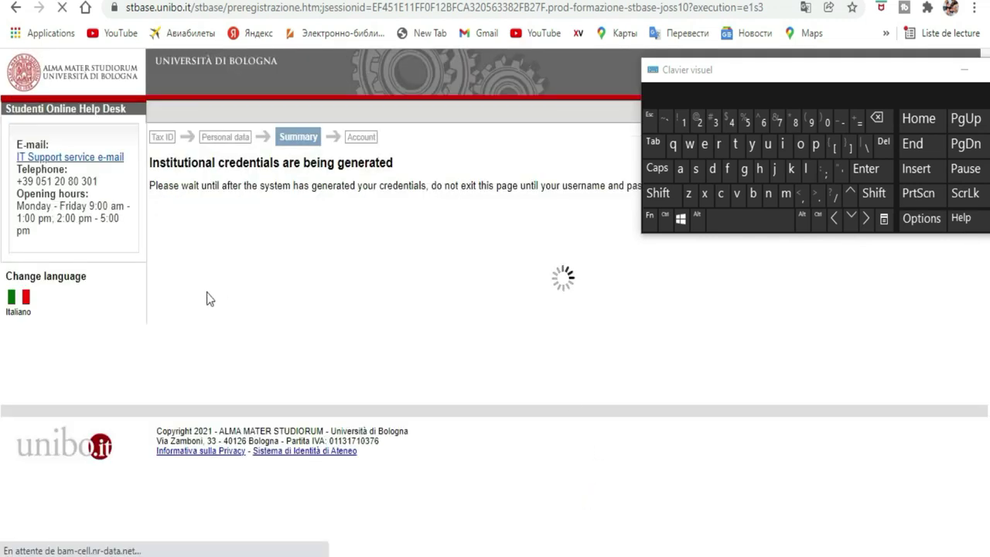
Move the on-screen keyboard off the account details and copy the generated institutional username and password
drag(787, 86, 755, 318)
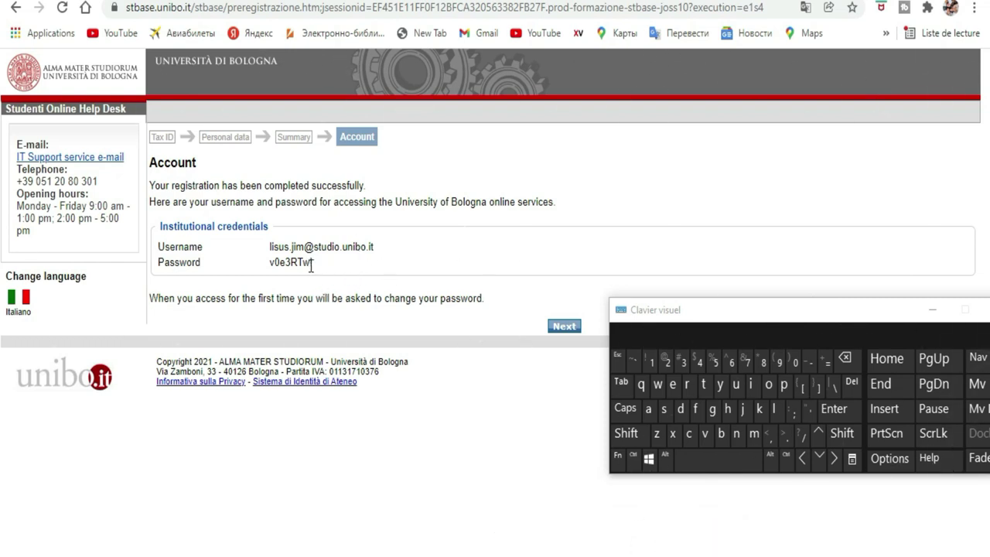
drag(153, 242, 337, 264)
right_click(282, 248)
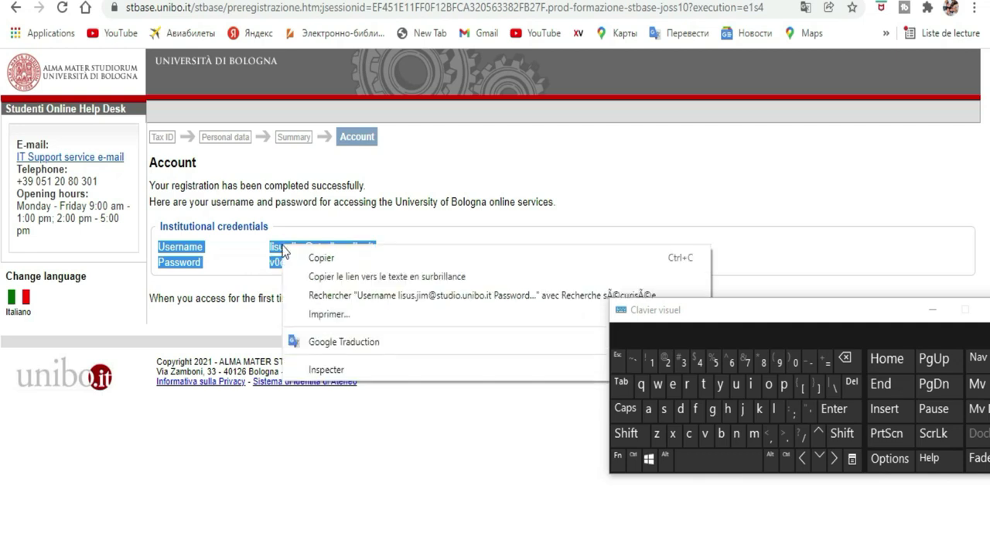
click(313, 258)
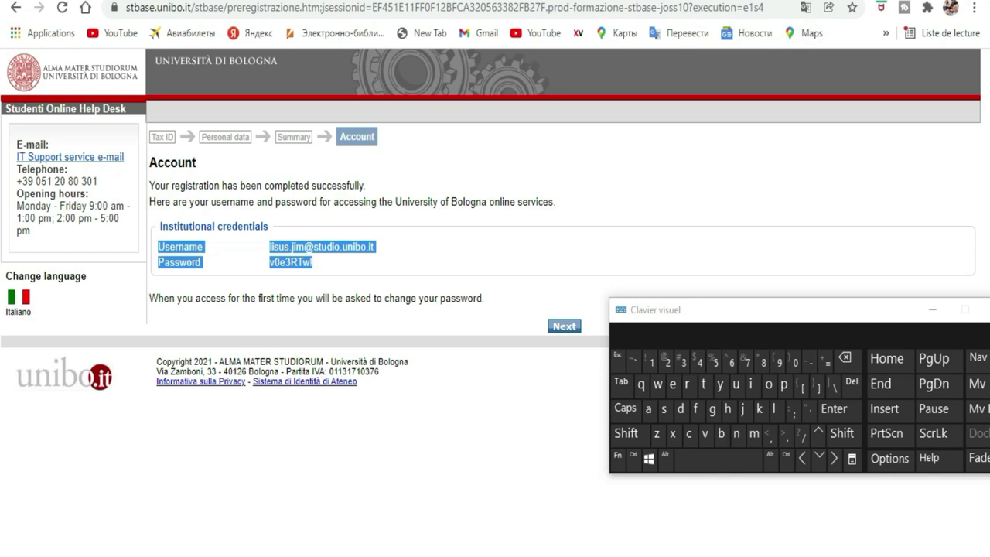
Switch to Notepad++, save the bourse file and create a new blank document
key(super+d)
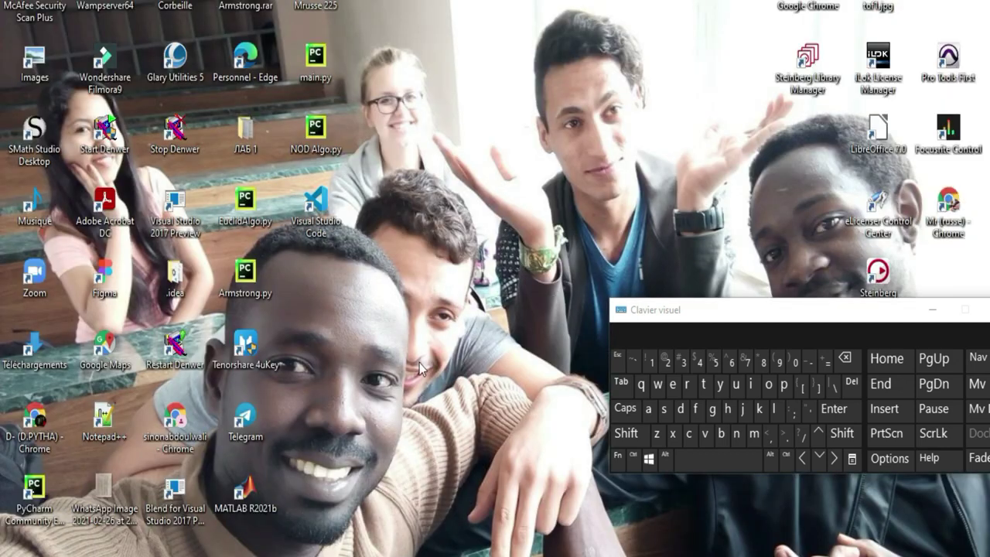
double_click(104, 421)
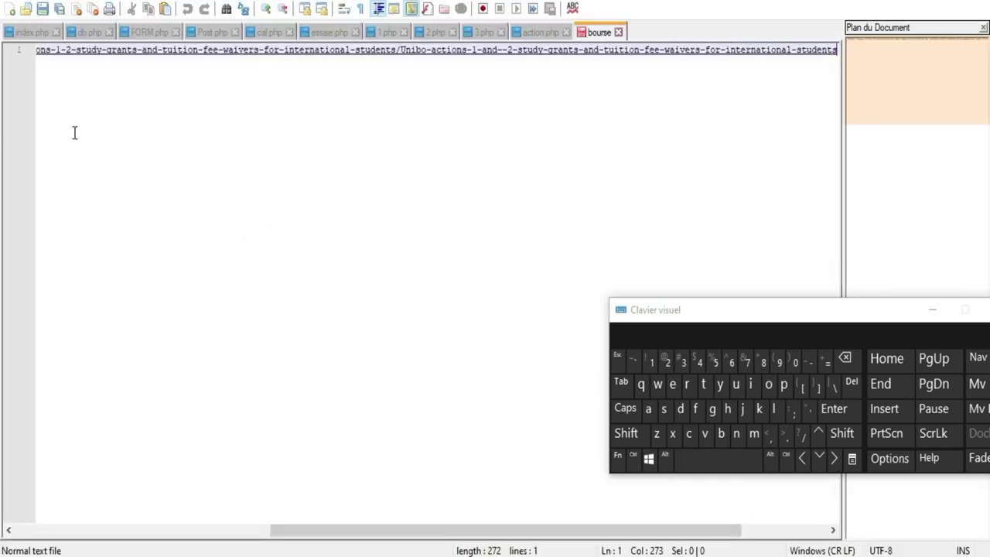
click(65, 84)
double_click(51, 78)
click(48, 77)
double_click(107, 79)
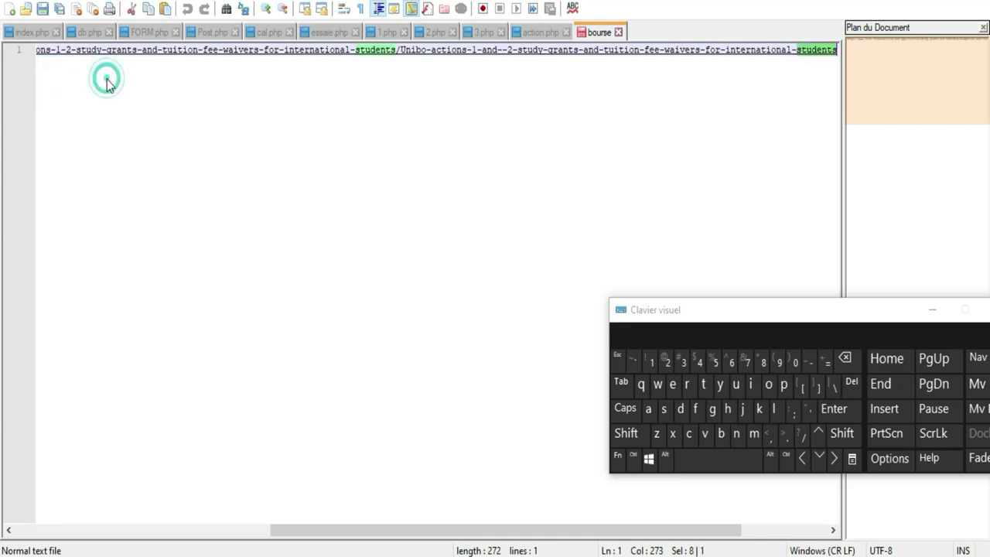
click(126, 91)
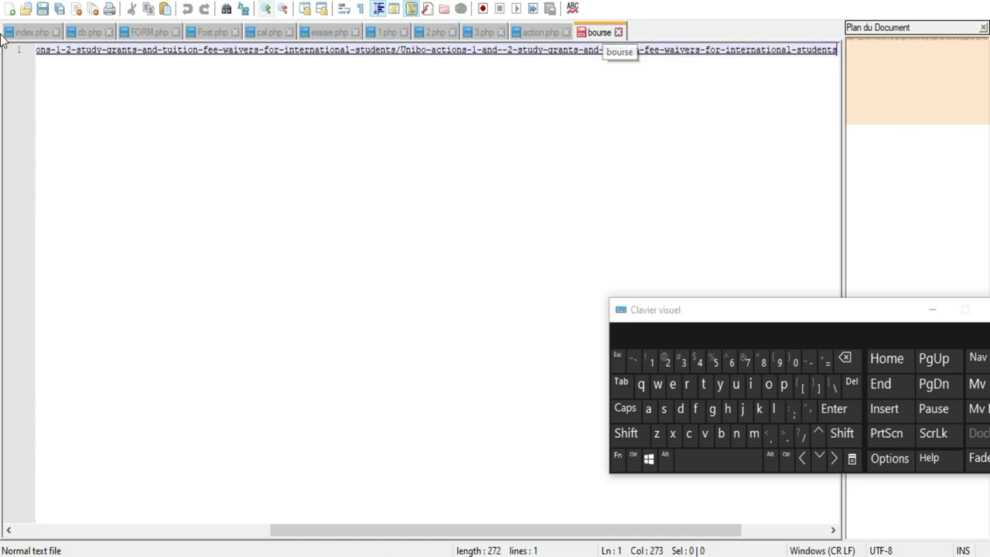
click(42, 9)
click(11, 9)
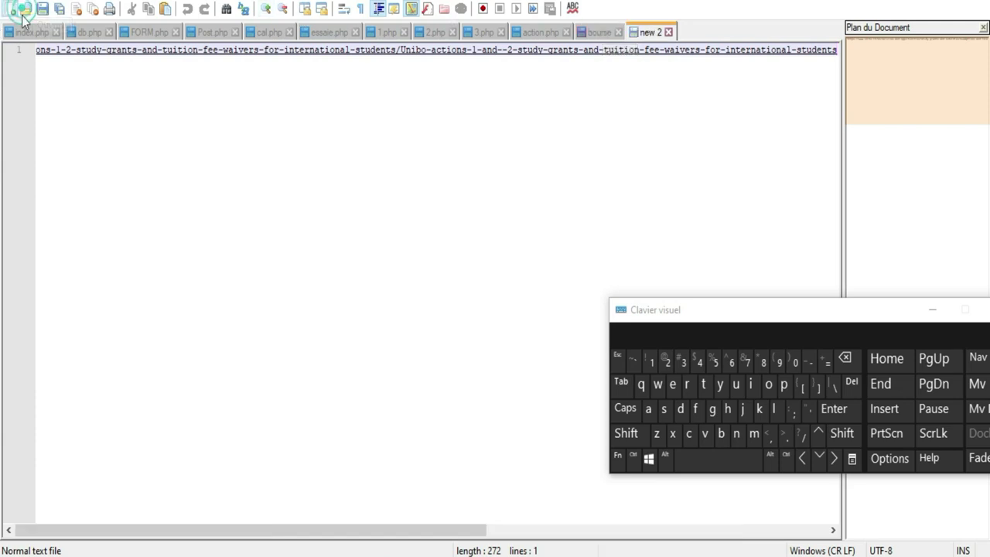
click(433, 33)
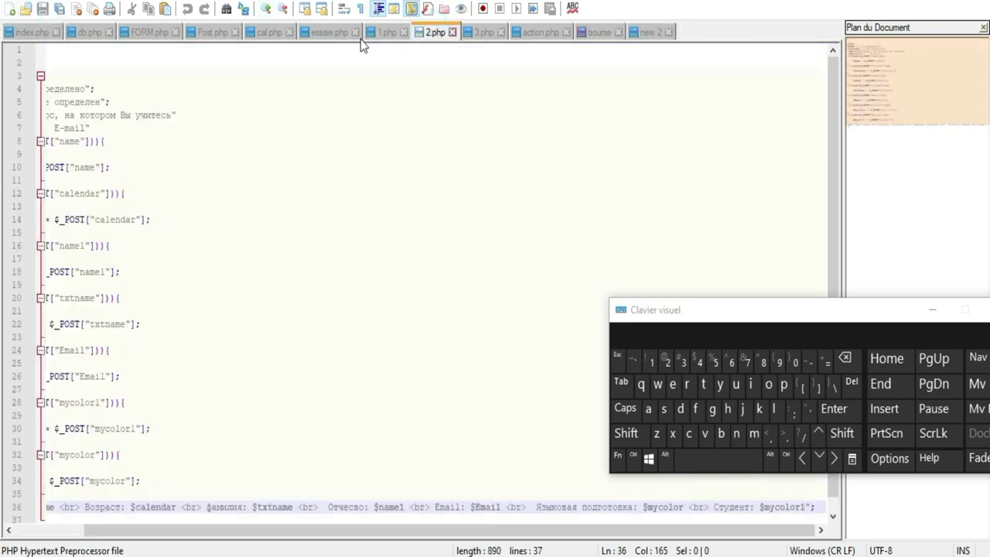
click(334, 32)
click(382, 34)
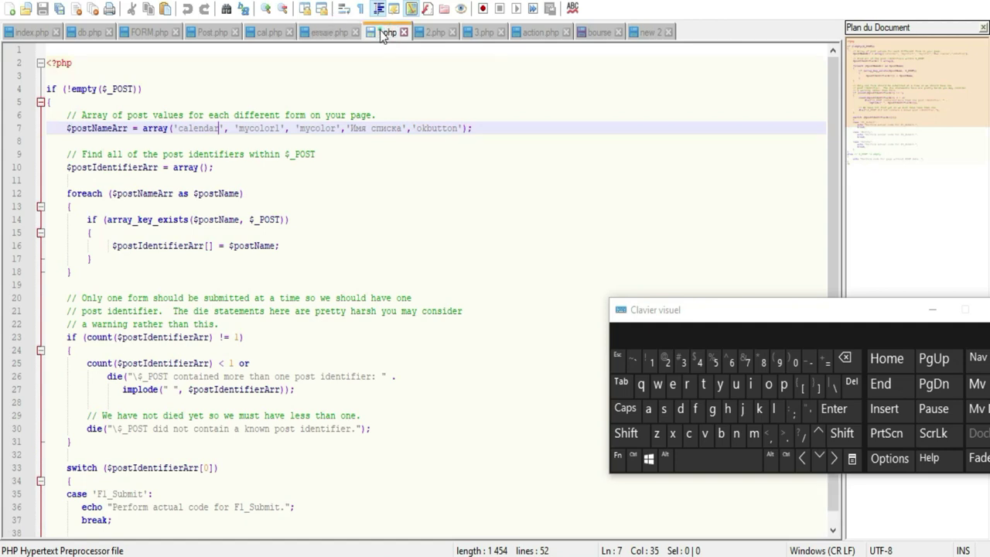
Paste the copied institutional username and password into the new blank document
click(646, 33)
right_click(66, 79)
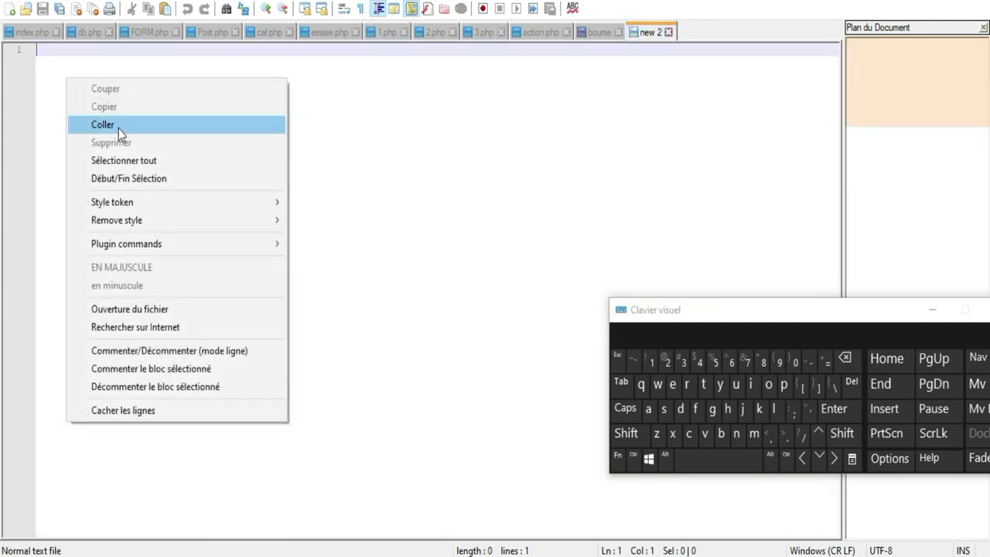
click(119, 127)
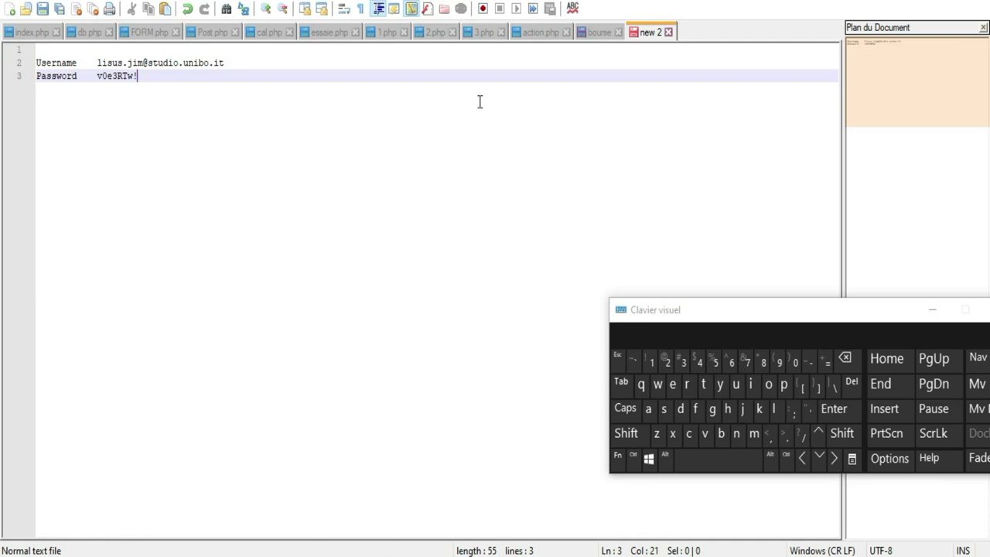
Switch back to the account page in Chrome, clear the text selection and move the on-screen keyboard off the page content
drag(814, 316, 623, 177)
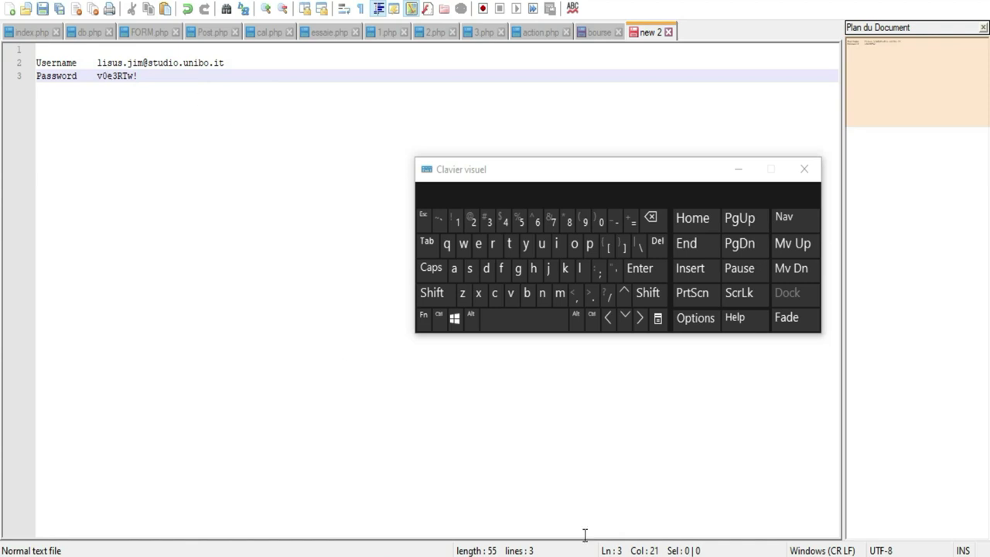
key(alt+Tab)
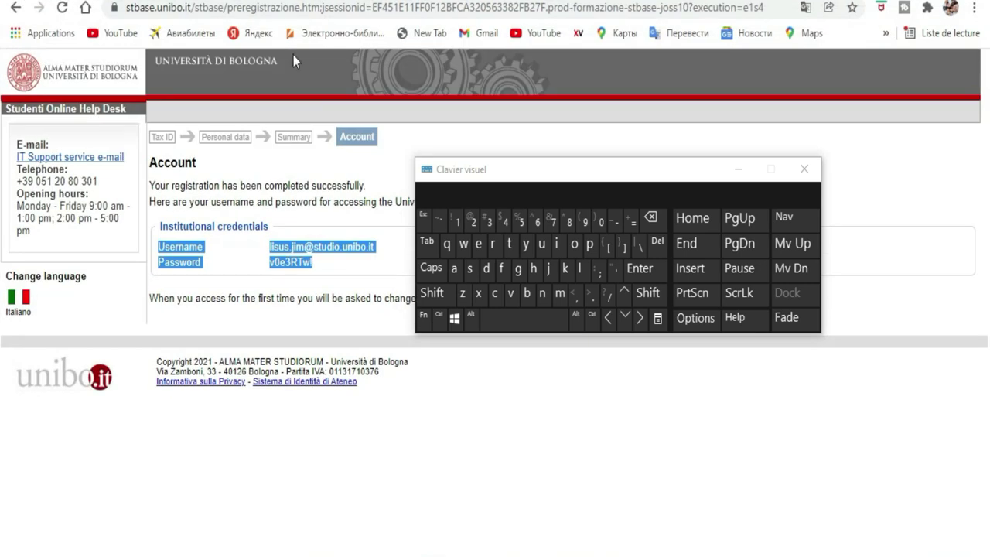
drag(612, 169, 667, 325)
click(415, 457)
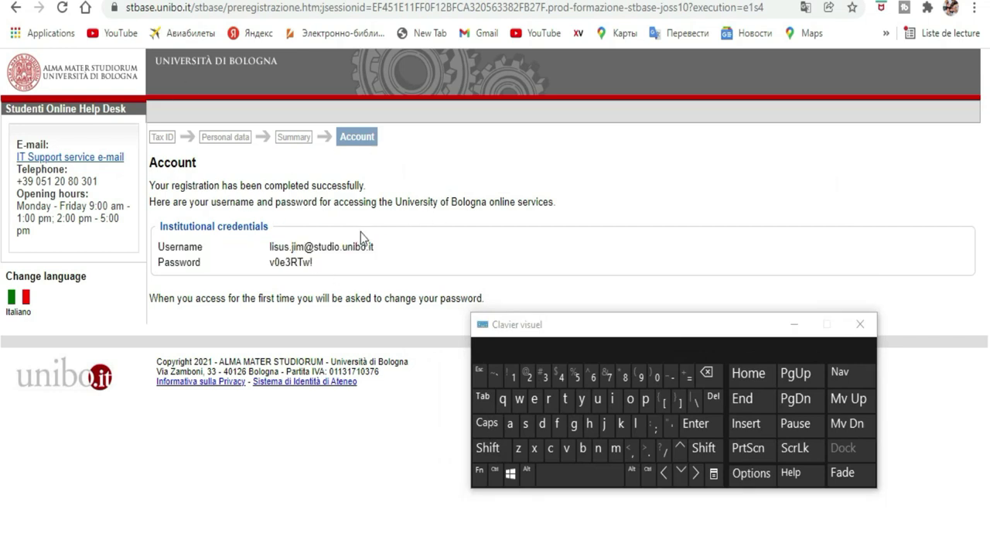
drag(607, 344, 601, 442)
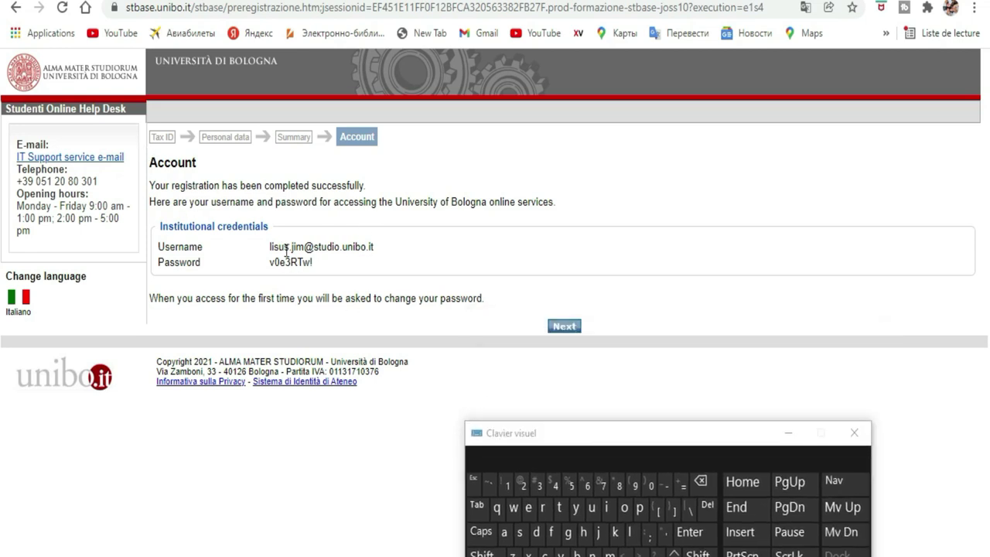
Highlight the institutional username and continue from the account page to the Studenti Online welcome page
drag(375, 249, 269, 247)
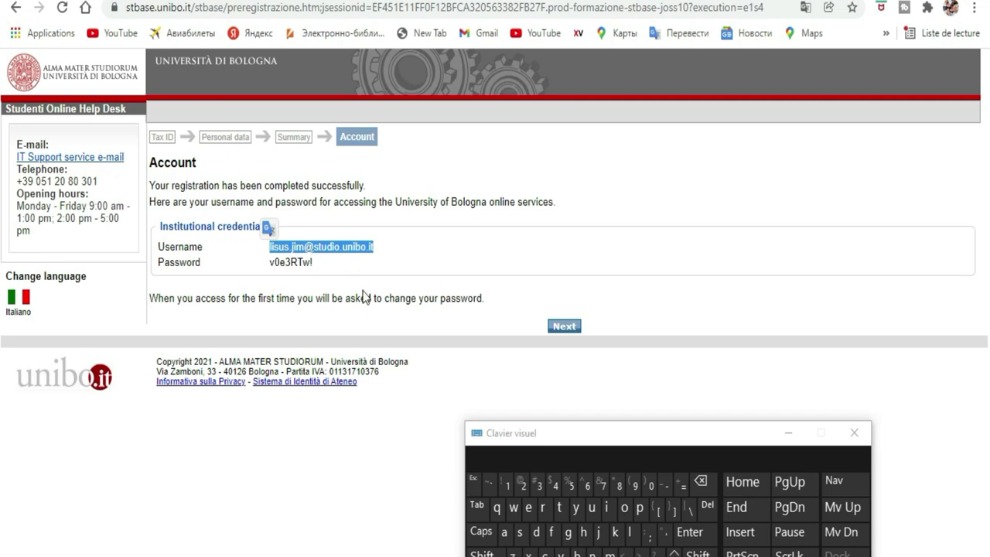
click(564, 328)
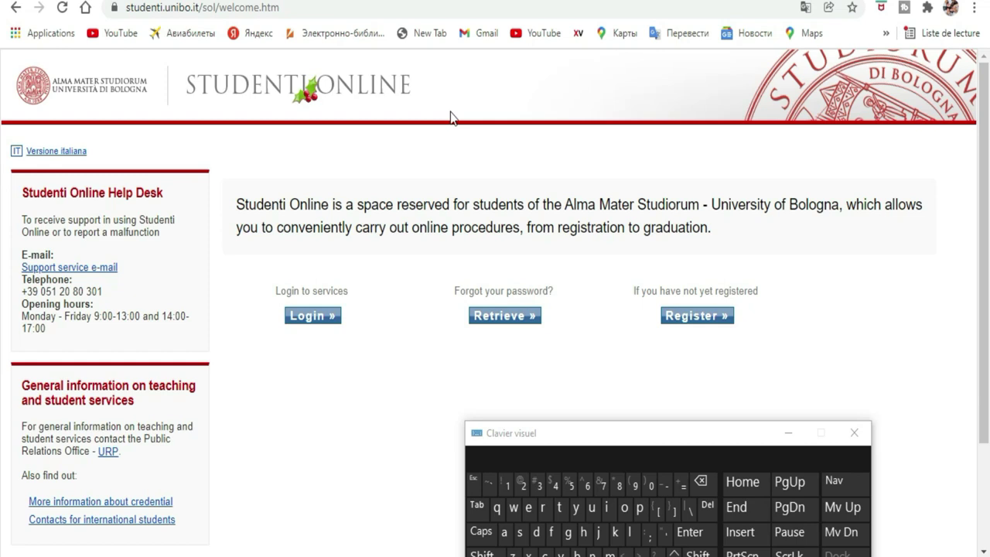
scroll(410, 190, down, 2)
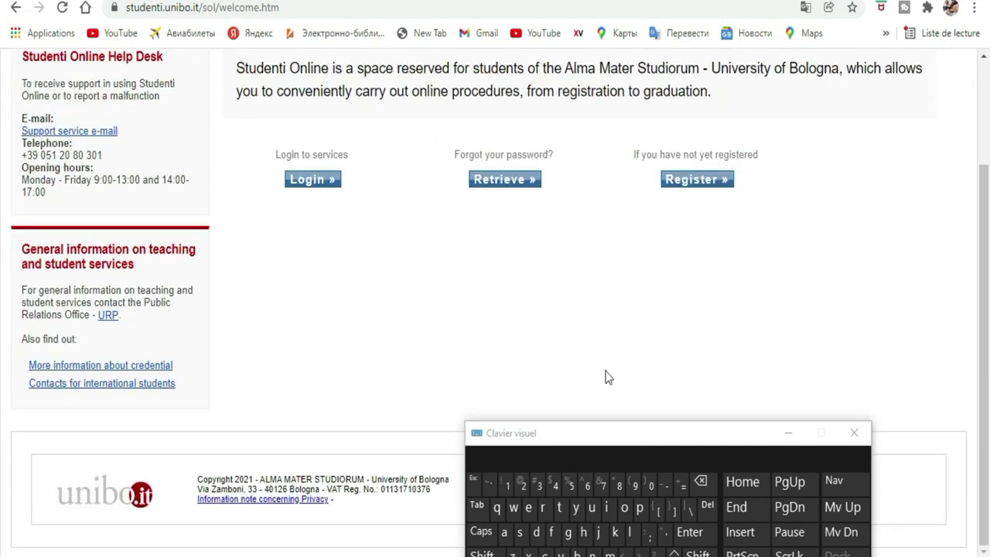